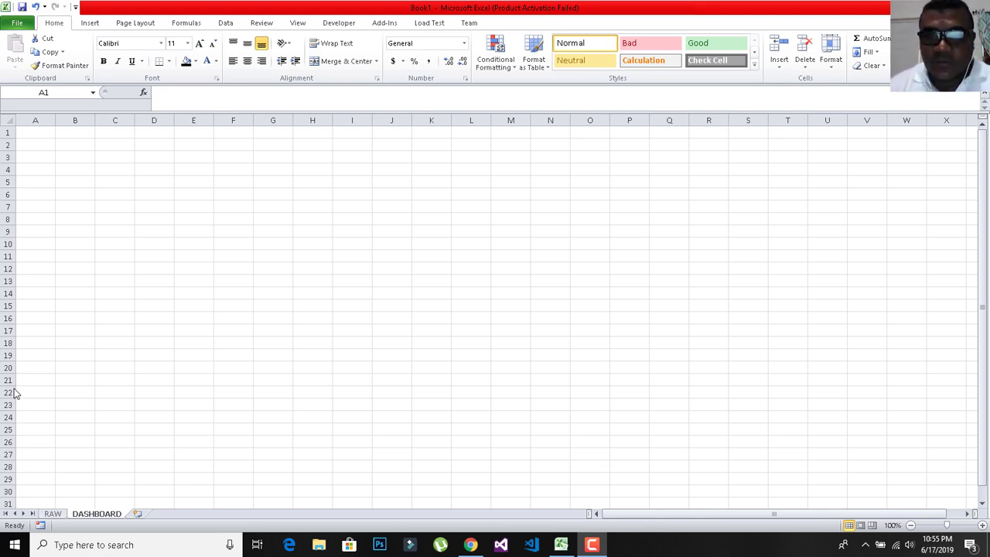
Copy the header row B1:F1 from the RAW sheet and paste it as values starting at C2 of the DASHBOARD sheet
click(51, 512)
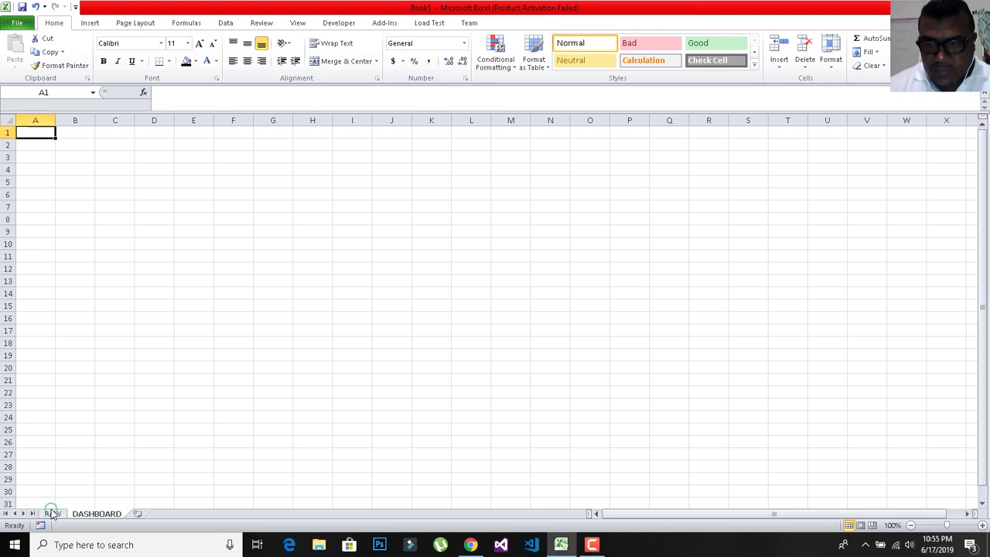
click(53, 514)
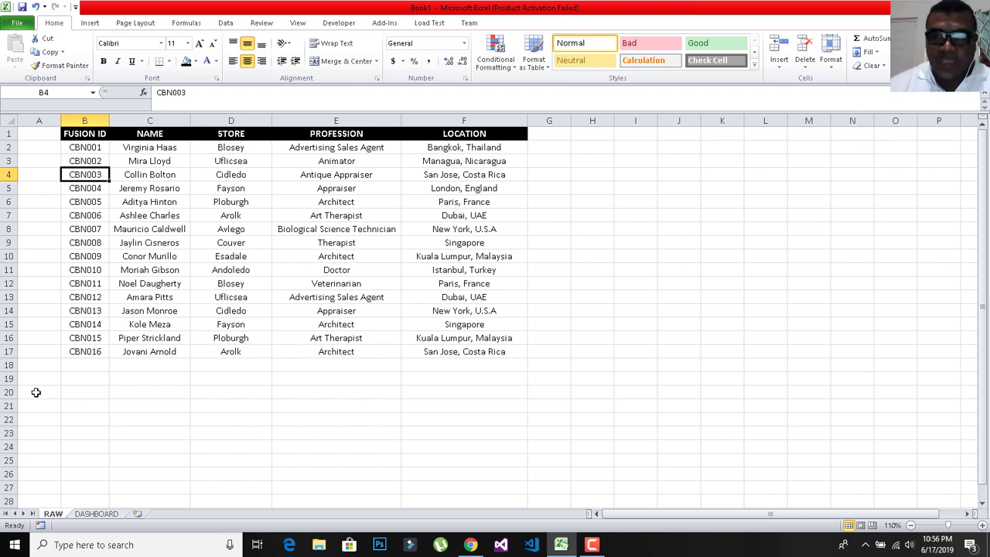
drag(84, 134, 435, 134)
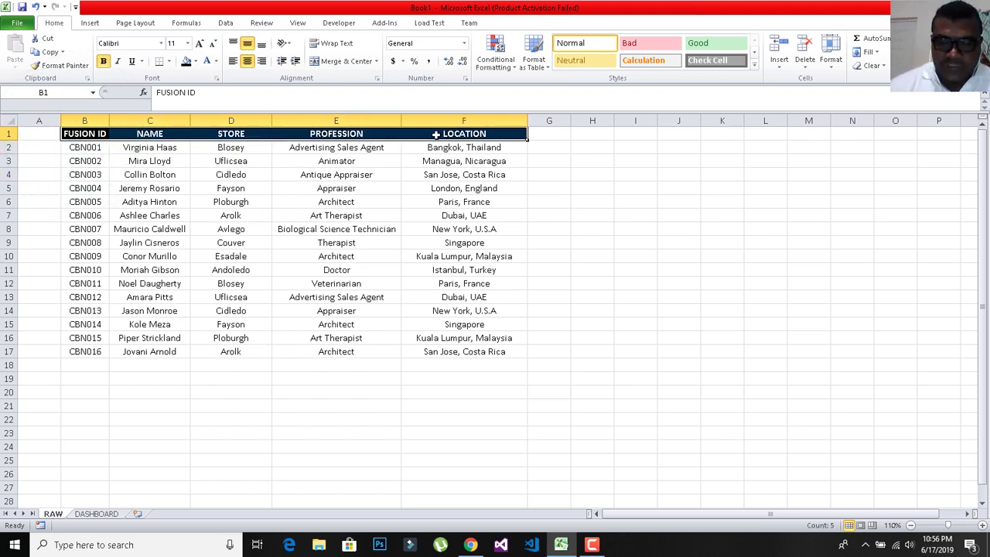
key(ctrl+c)
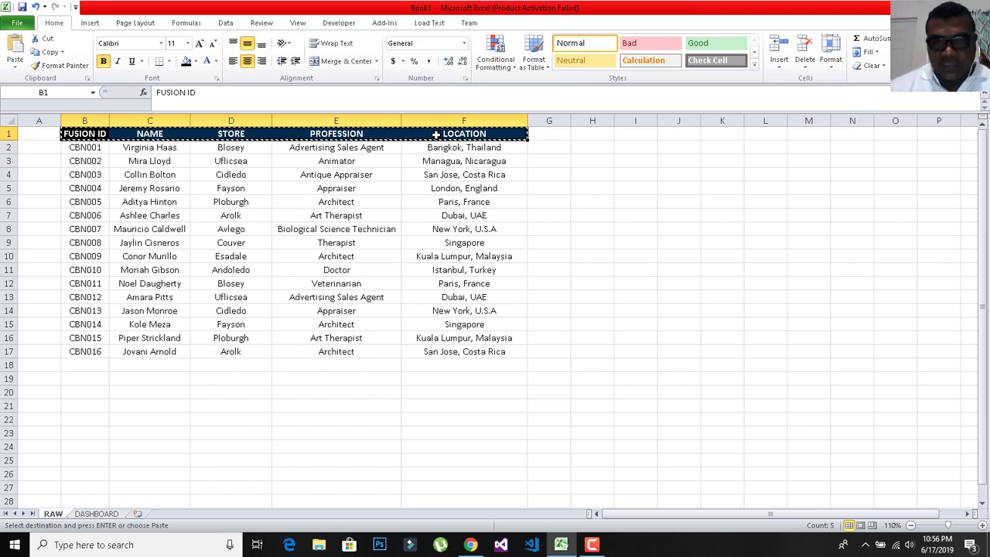
click(92, 514)
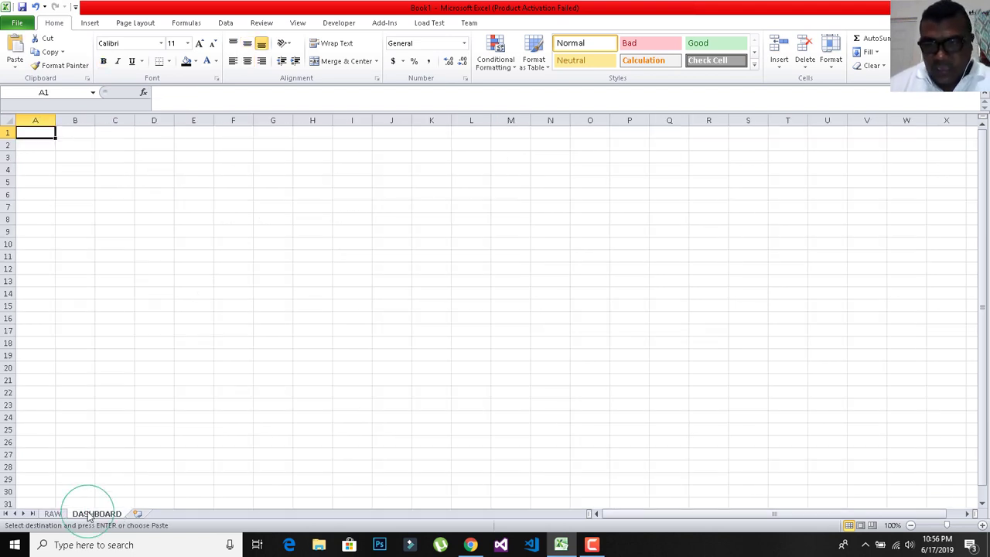
right_click(114, 145)
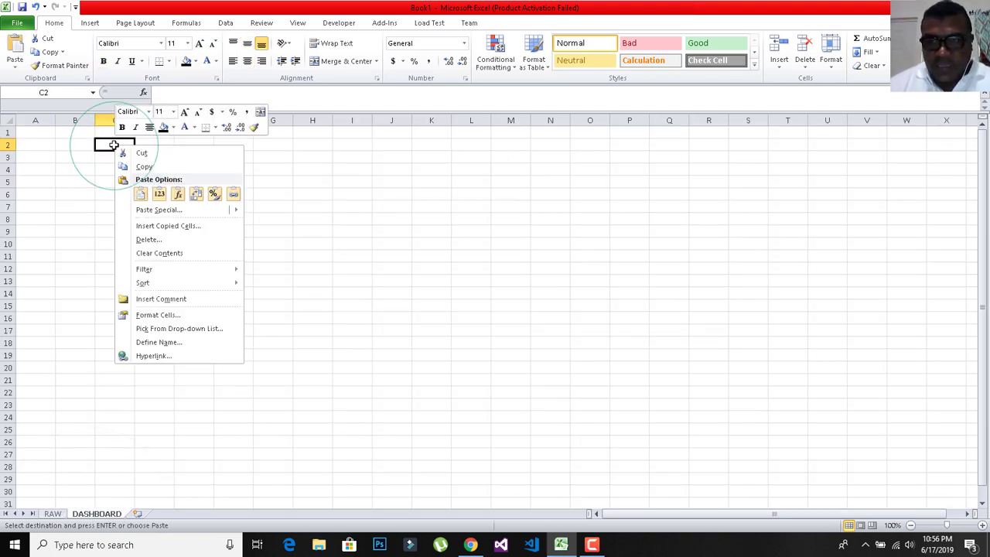
click(159, 193)
click(159, 193)
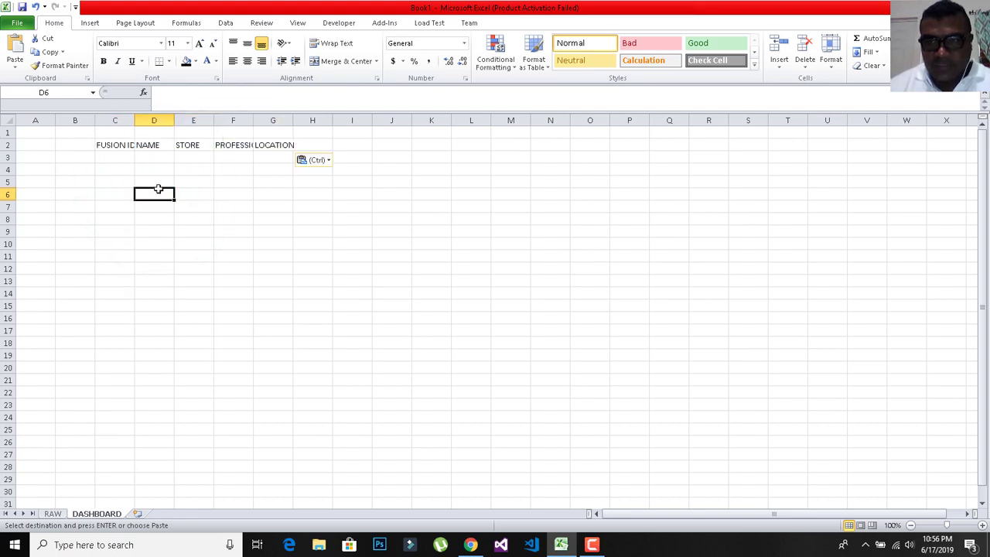
Paste the copied headers into C4 with Paste Special, using values only and Transpose, so they run vertically
click(114, 168)
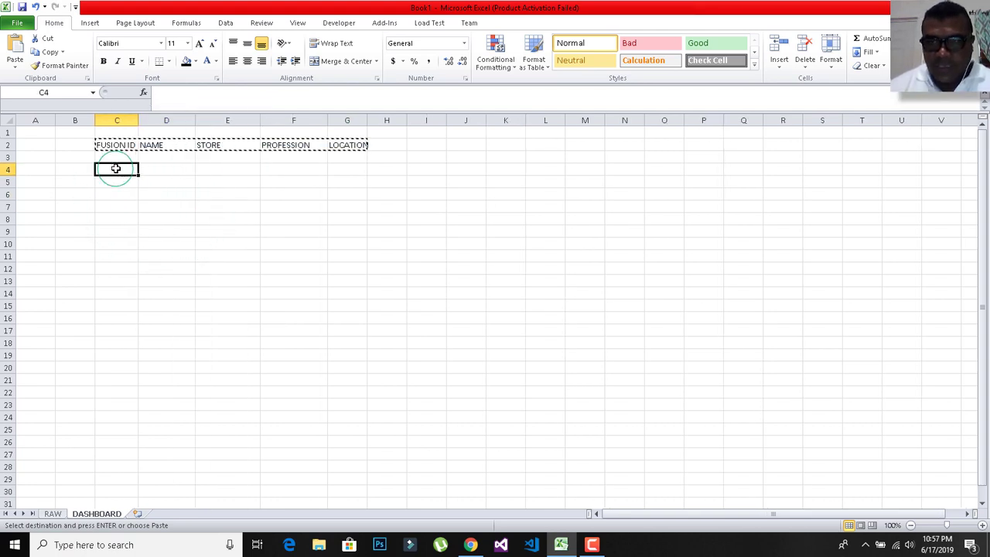
right_click(116, 169)
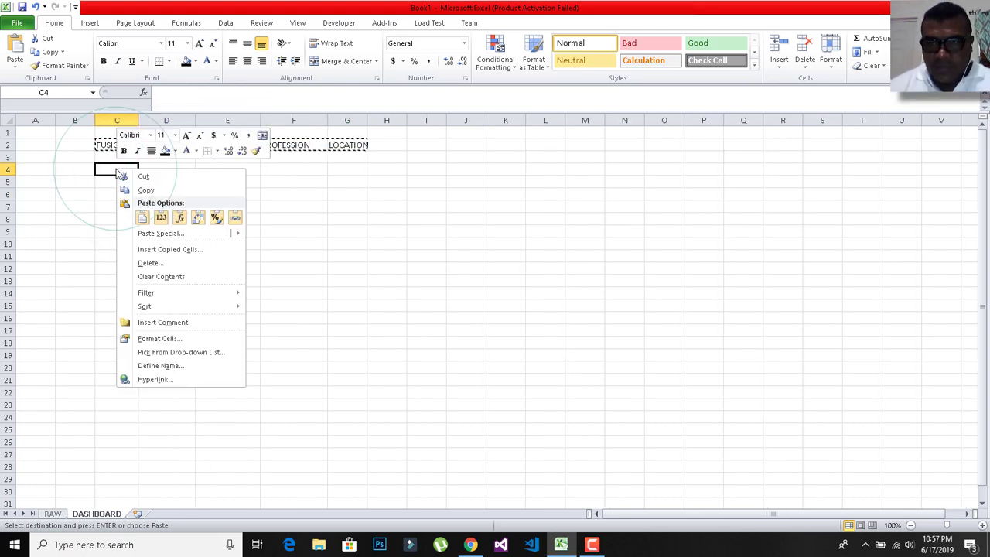
click(147, 234)
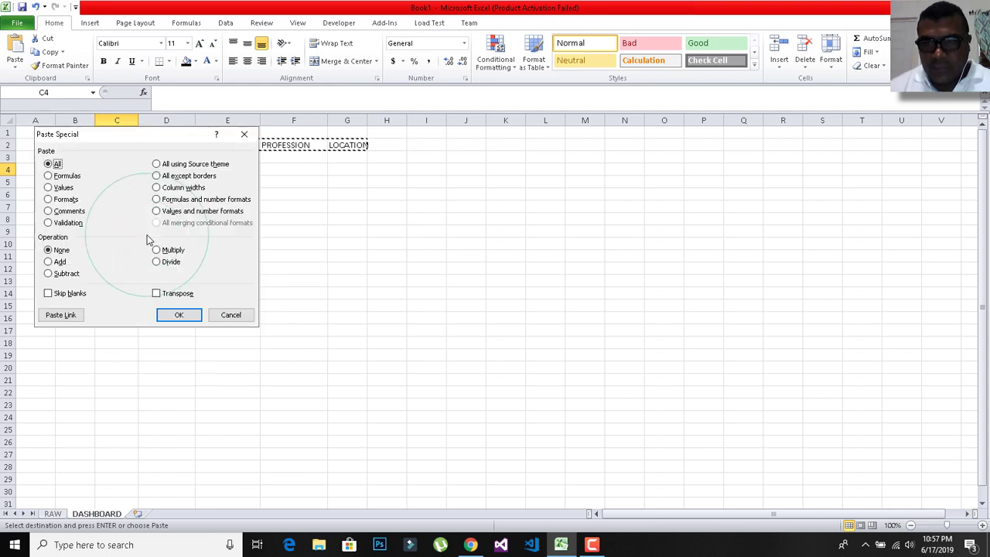
click(48, 187)
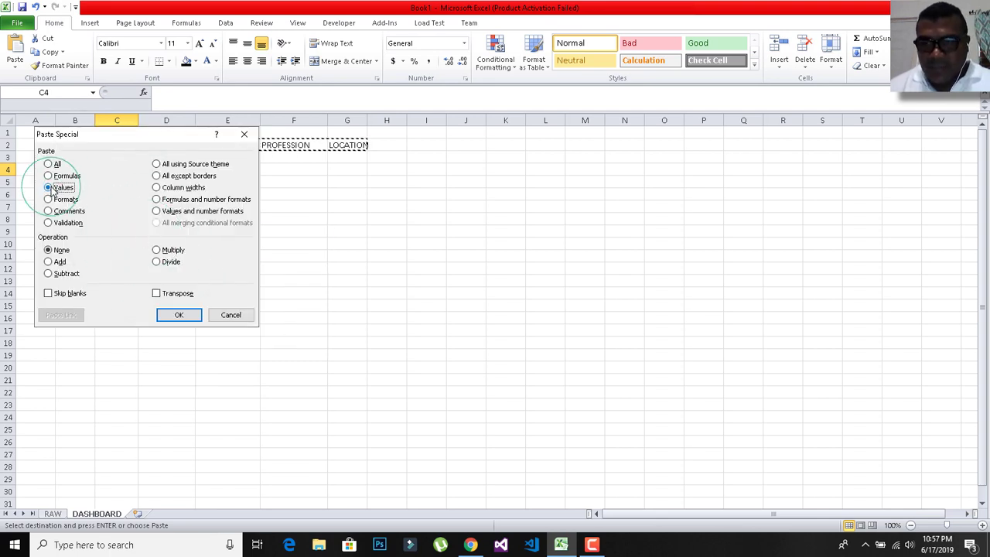
click(157, 294)
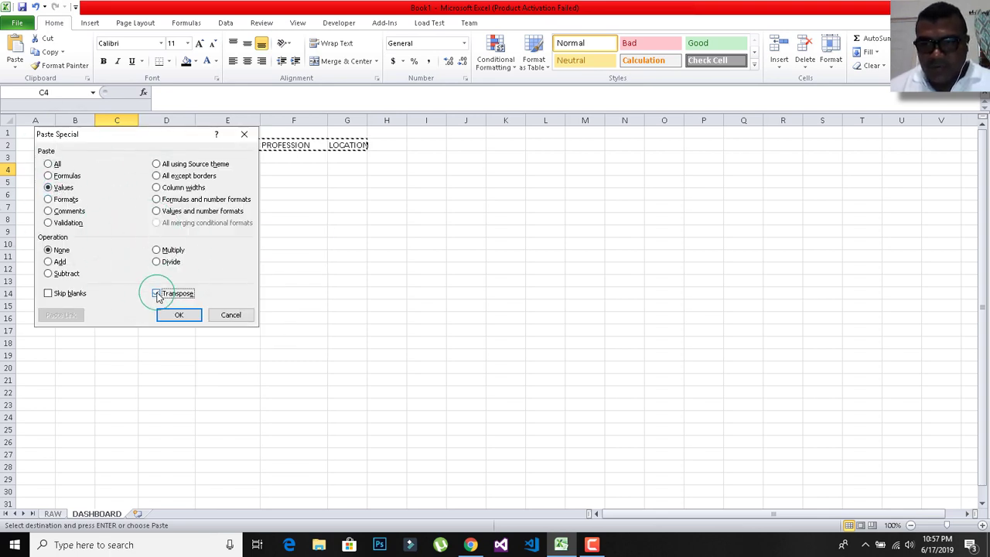
click(177, 314)
key(Escape)
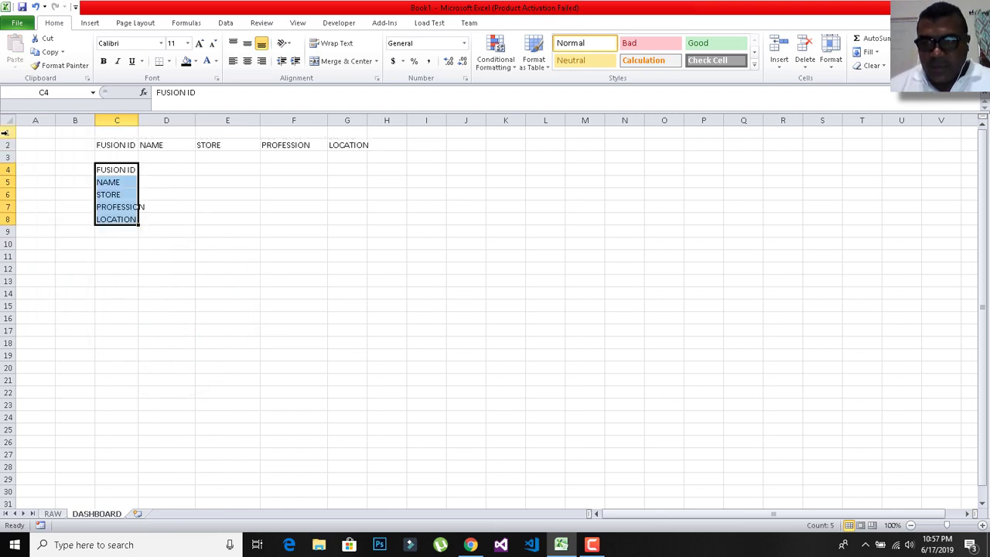
Delete rows 1 to 3 of the DASHBOARD sheet, including the horizontal header row
drag(5, 133, 5, 158)
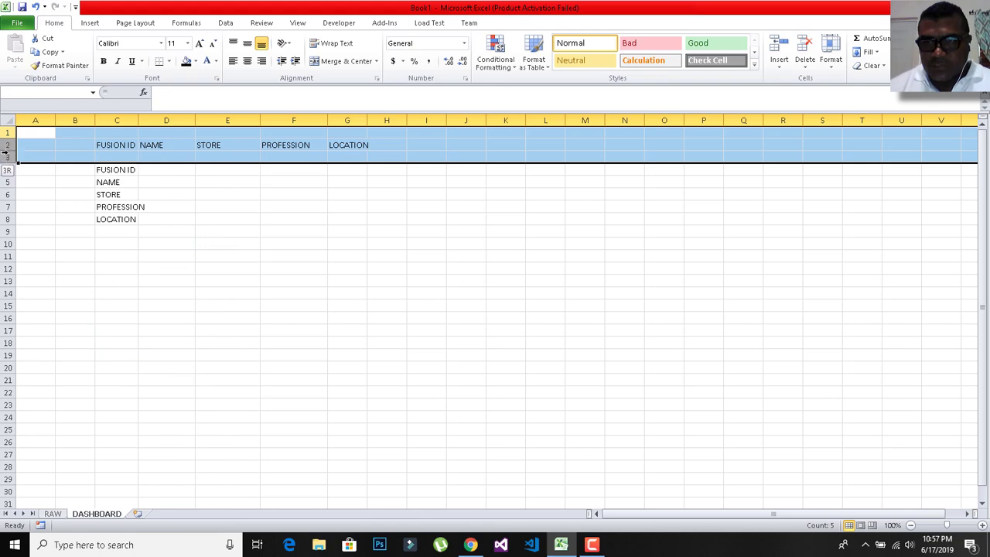
right_click(48, 138)
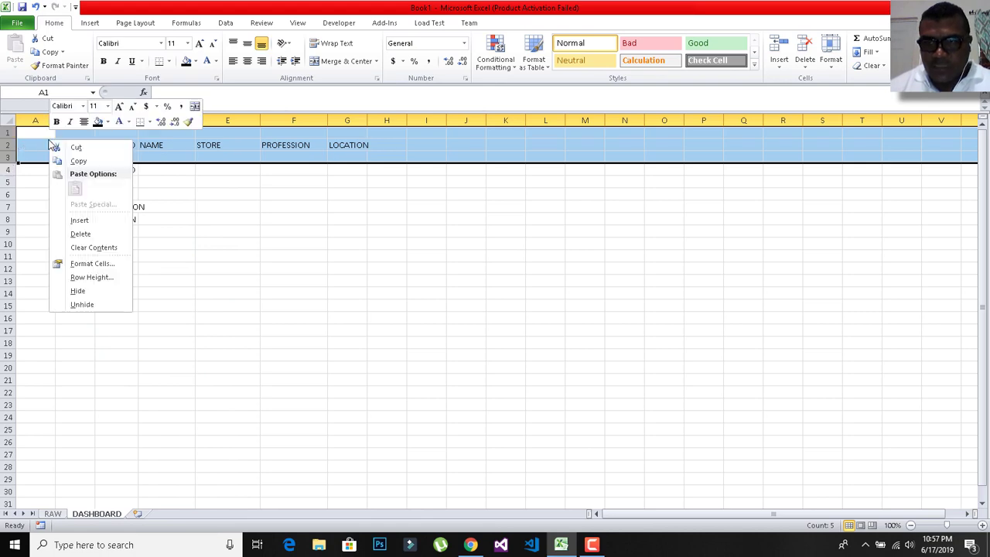
click(67, 230)
click(140, 266)
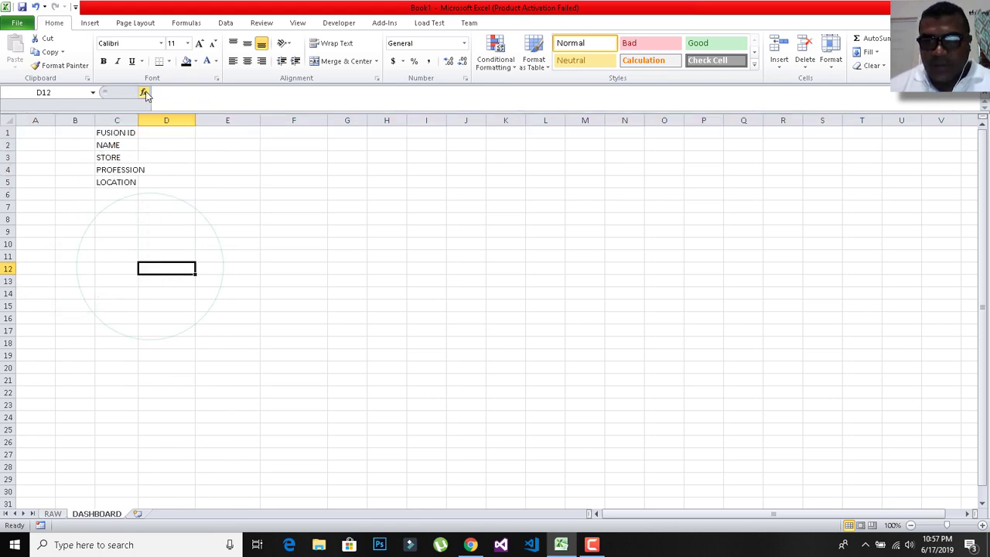
Widen column C to fit the labels and fill cells C1:C5 with the standard light blue colour
drag(138, 118, 115, 177)
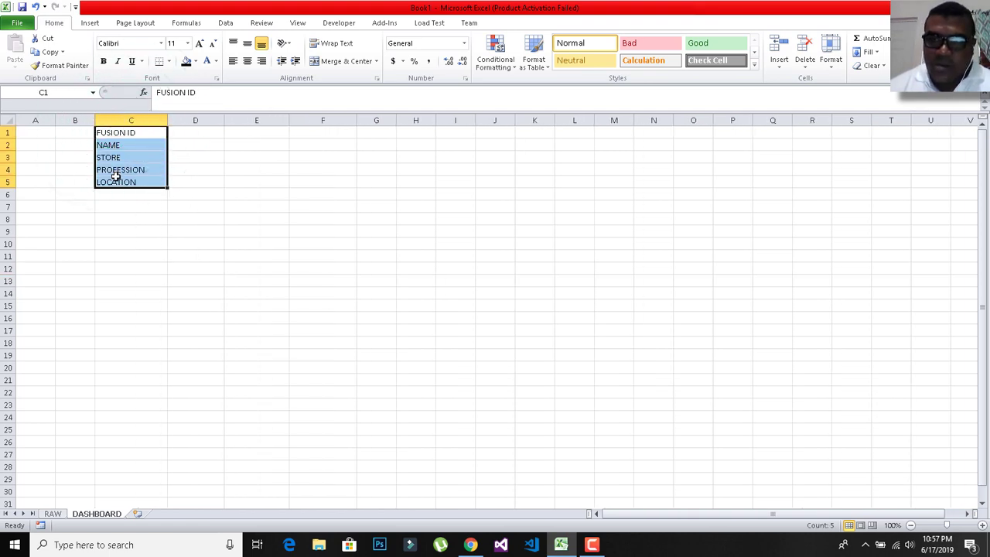
click(195, 61)
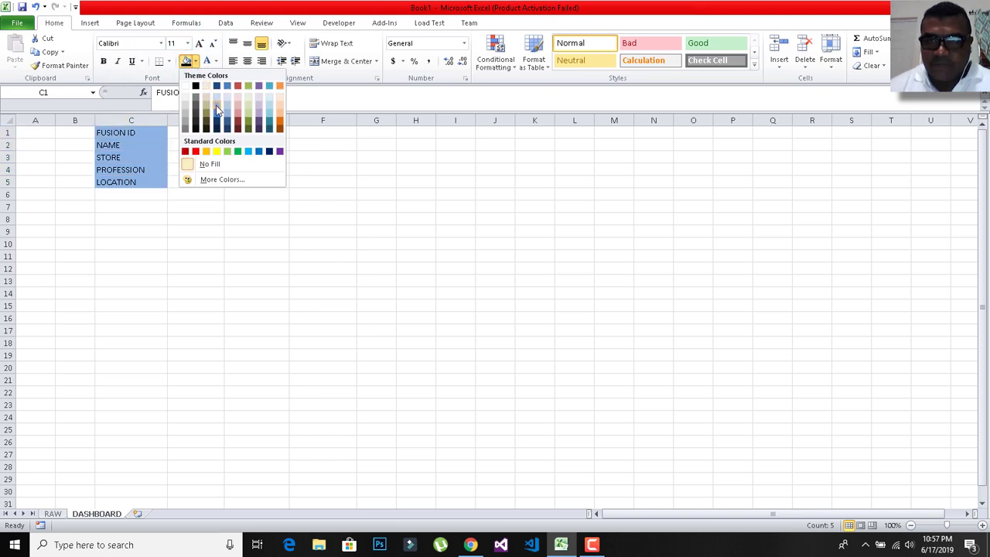
click(216, 113)
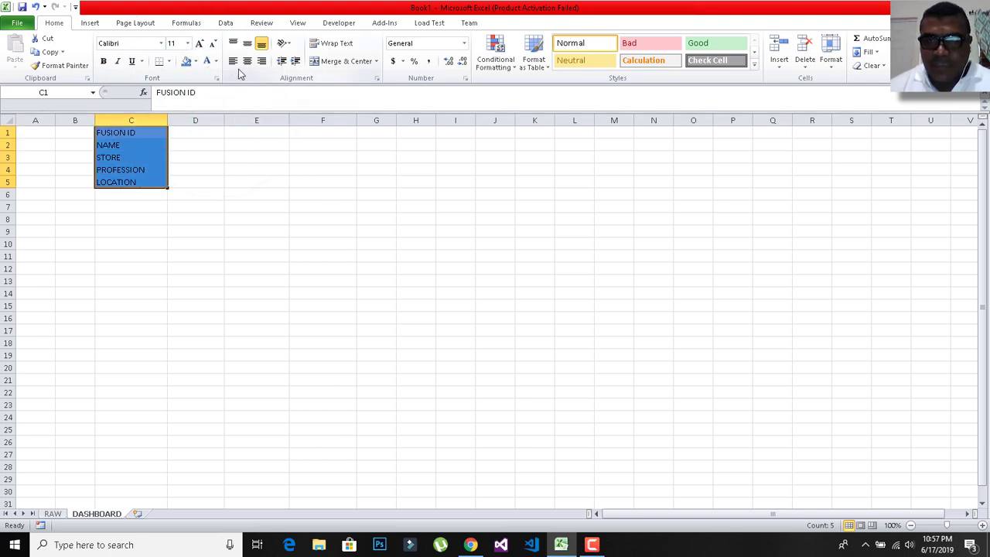
click(196, 61)
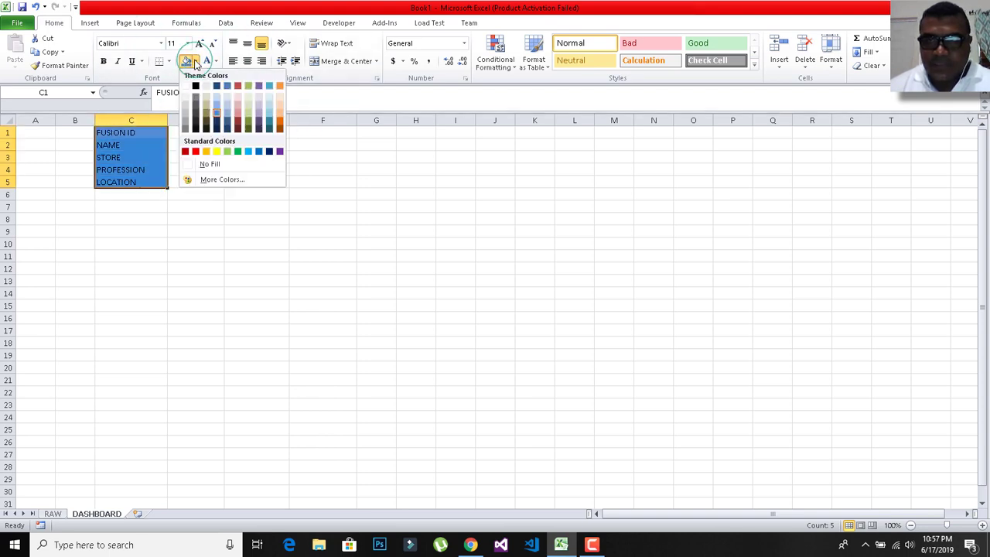
click(249, 151)
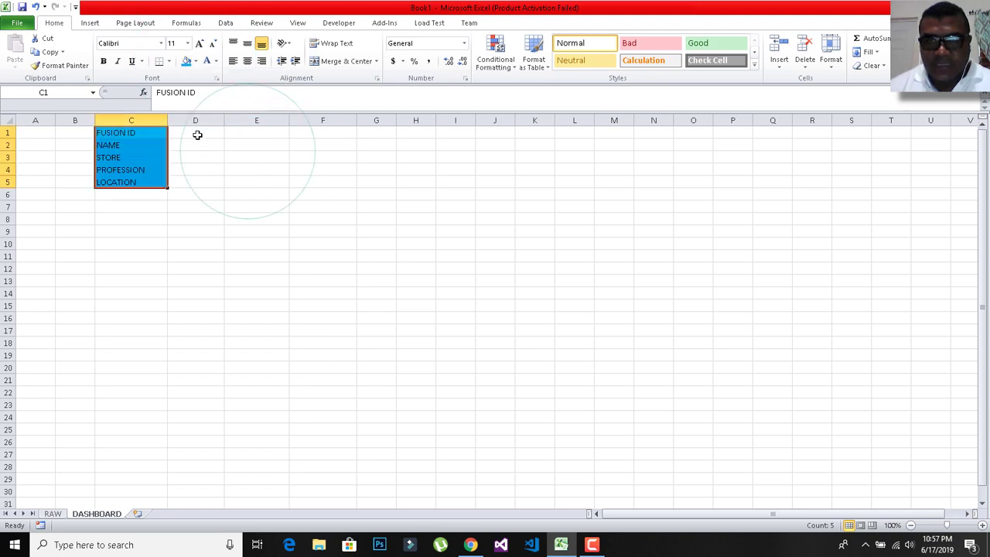
Format the labels in C1:C5 as bold white text, centred horizontally and vertically
click(104, 62)
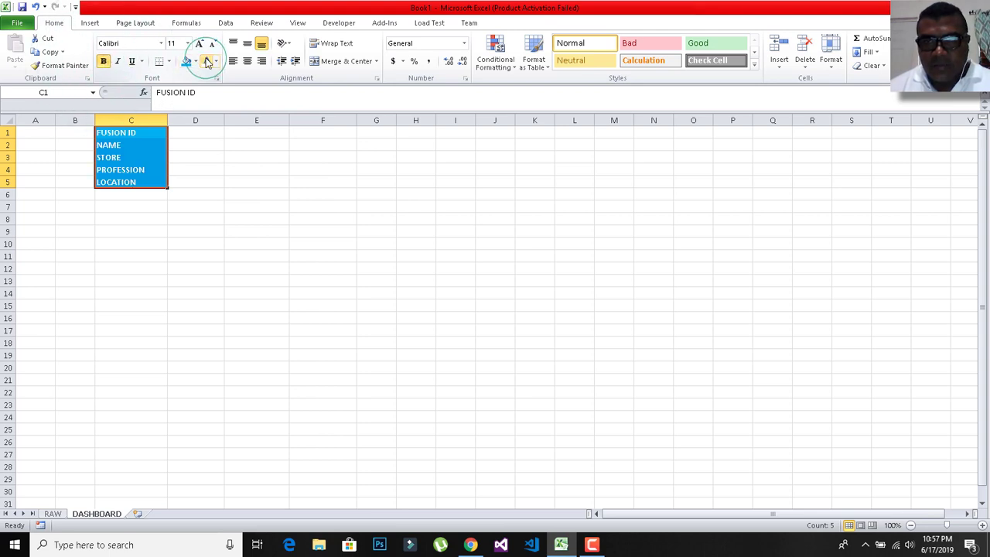
click(185, 159)
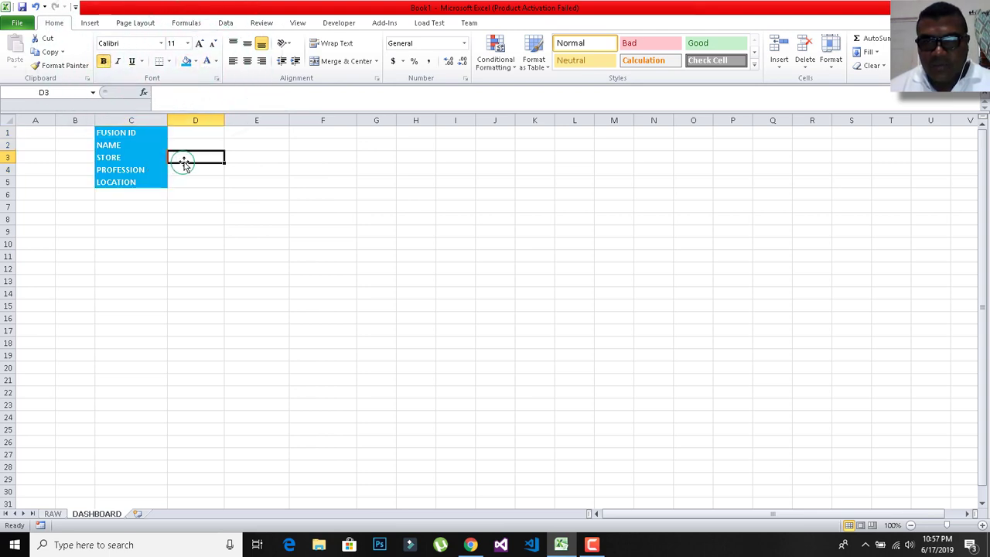
drag(126, 129, 129, 180)
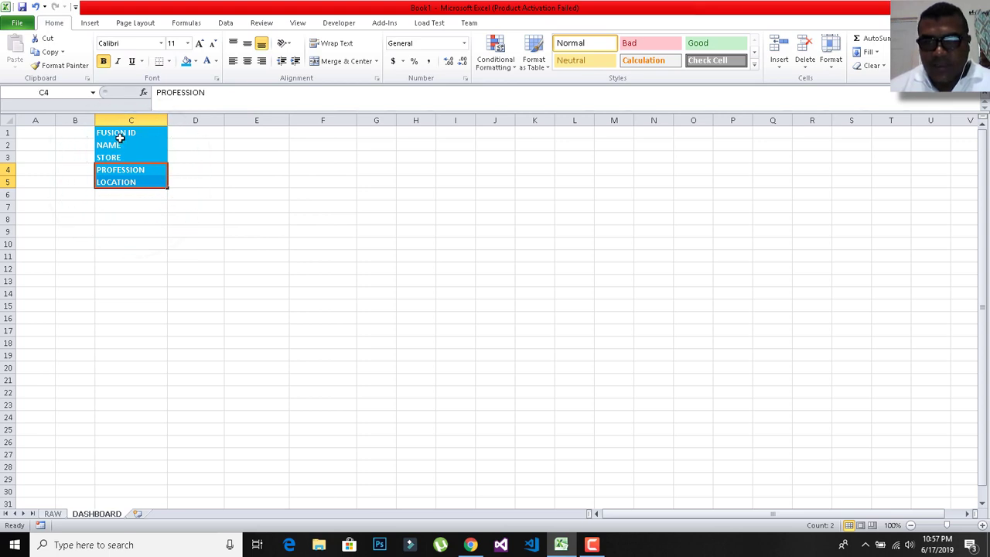
drag(120, 133, 121, 183)
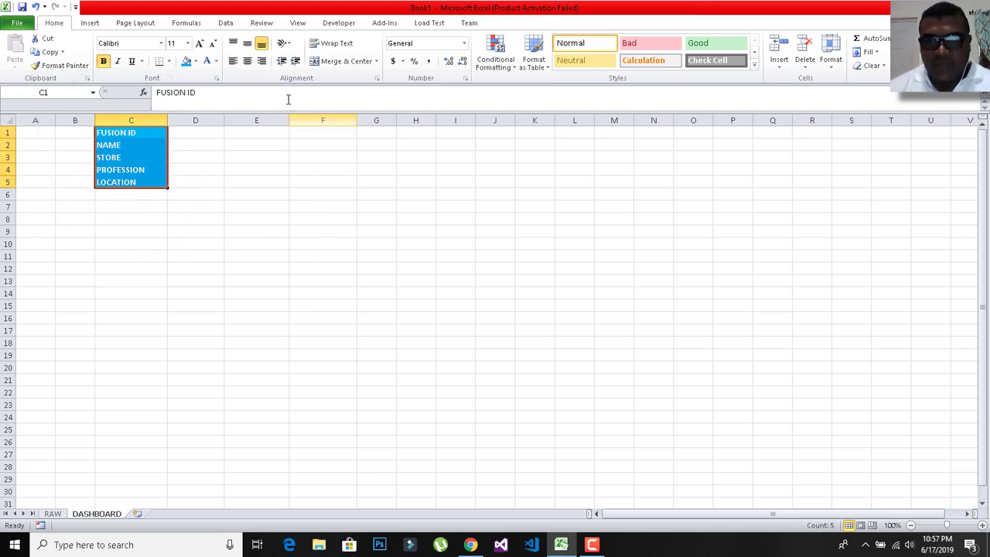
click(247, 61)
click(246, 43)
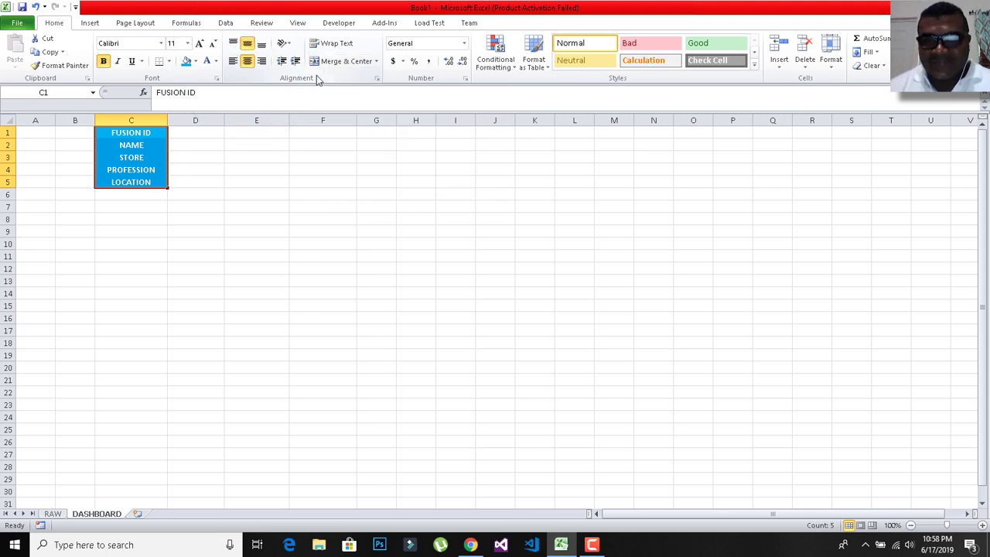
Enter the first record's Fusion ID from the RAW sheet in cell D1 as the lookup value
click(182, 136)
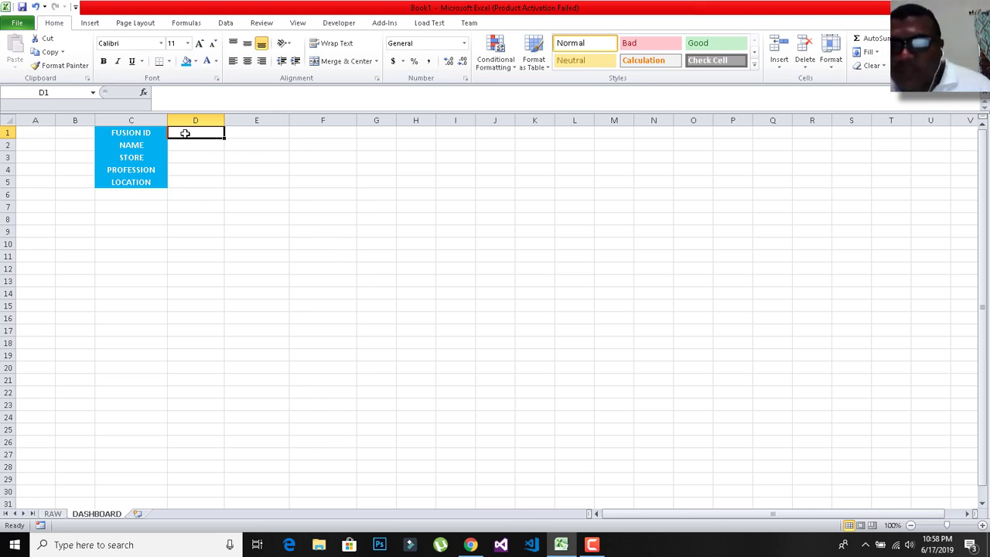
text(CB)
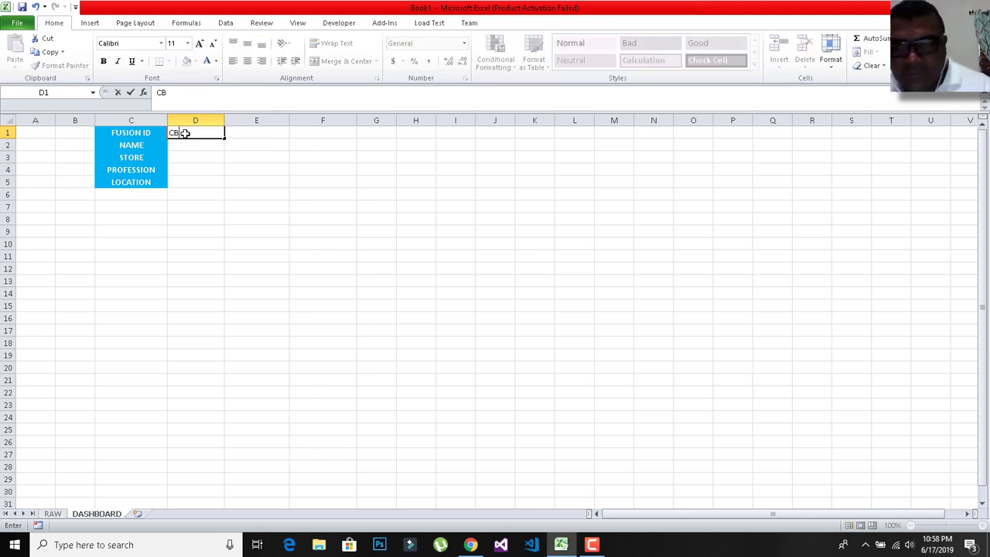
text(N001)
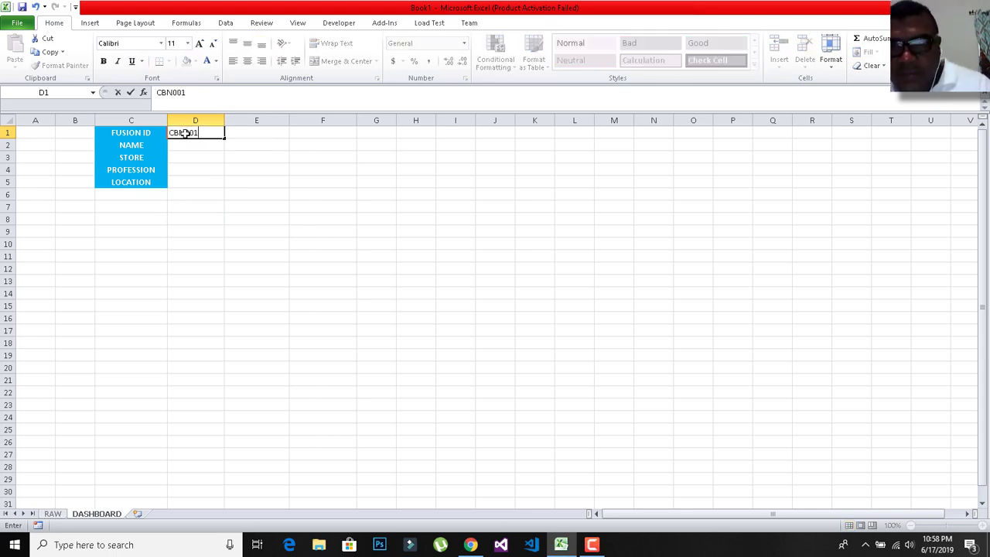
key(Return)
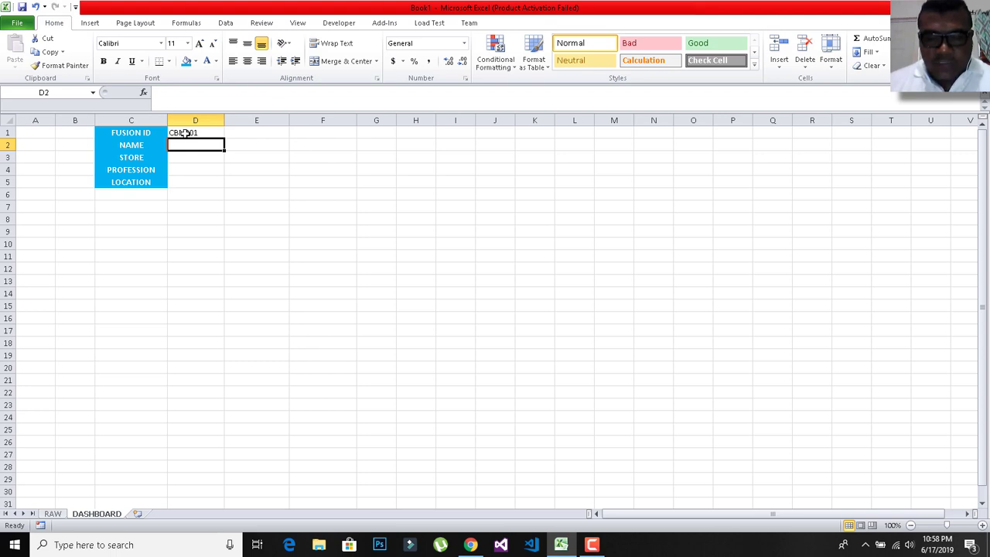
Start a VLOOKUP formula in the NAME cell D2 with D1 as the lookup value
click(189, 207)
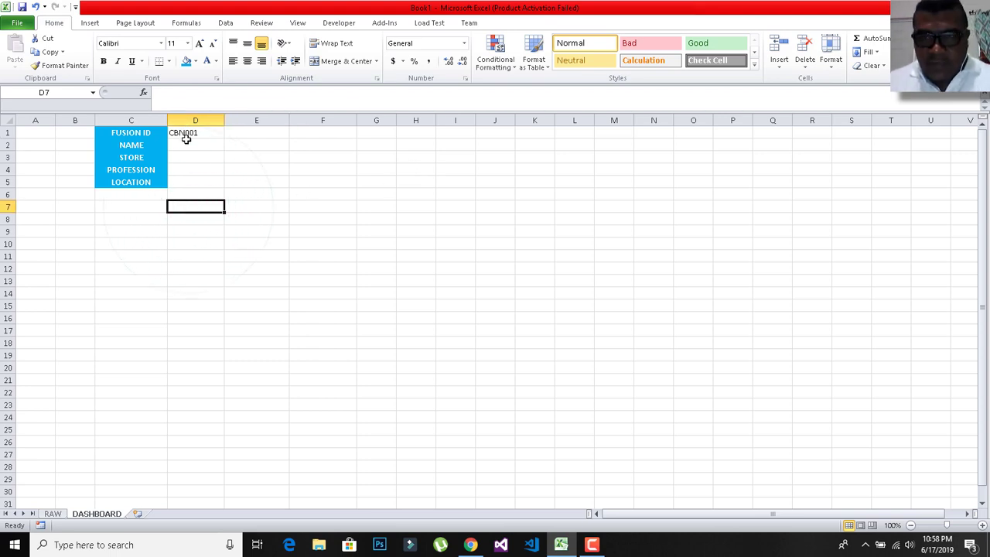
click(187, 144)
text(=)
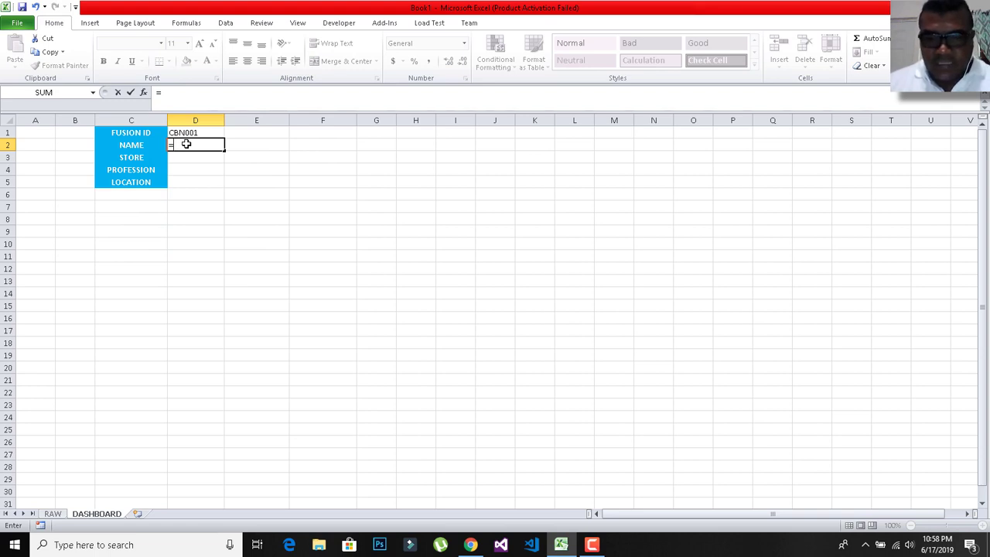
text(vlook)
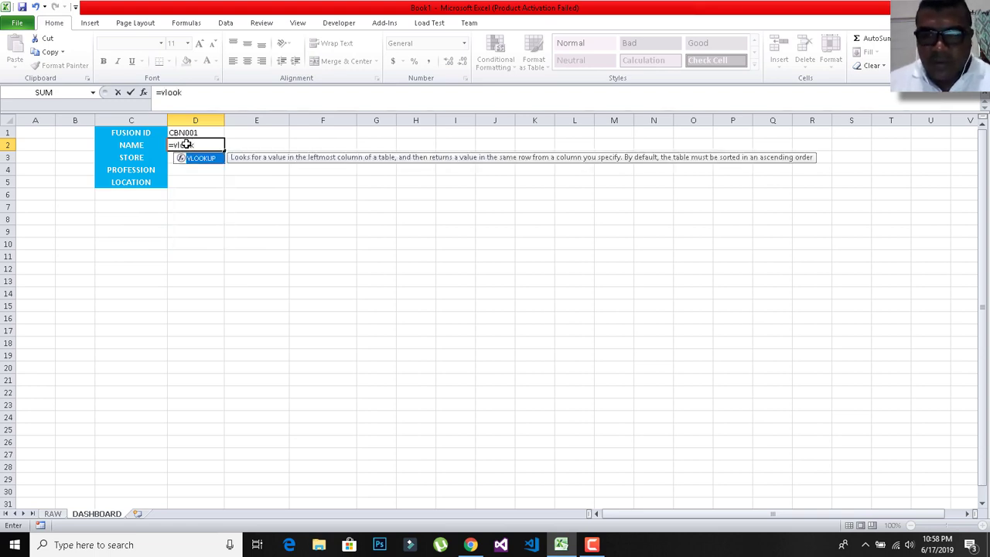
click(202, 168)
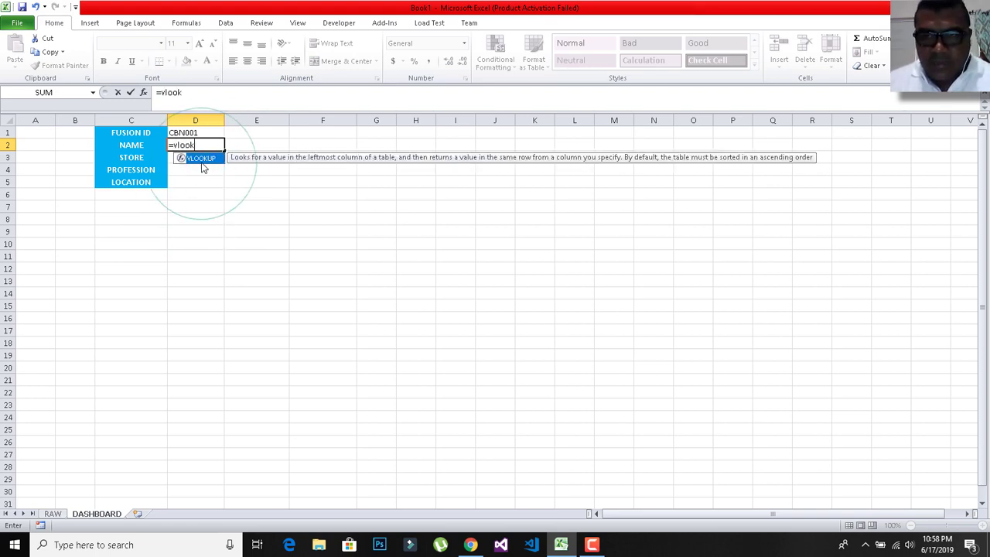
double_click(202, 166)
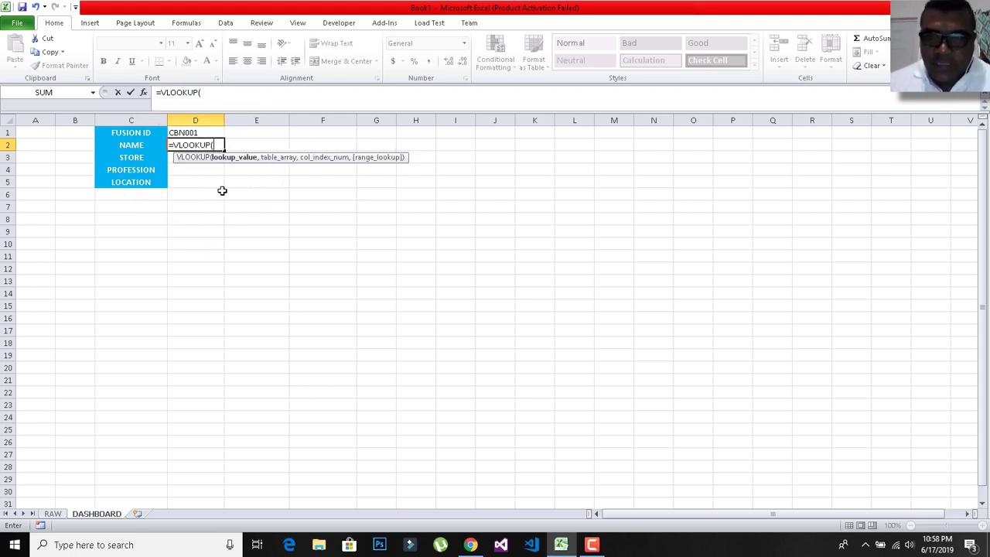
click(202, 132)
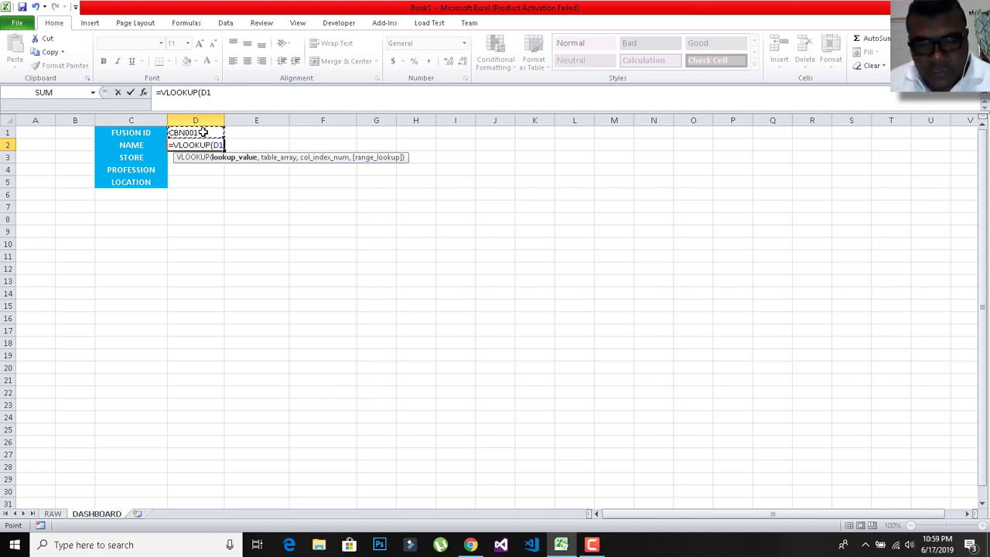
text(,)
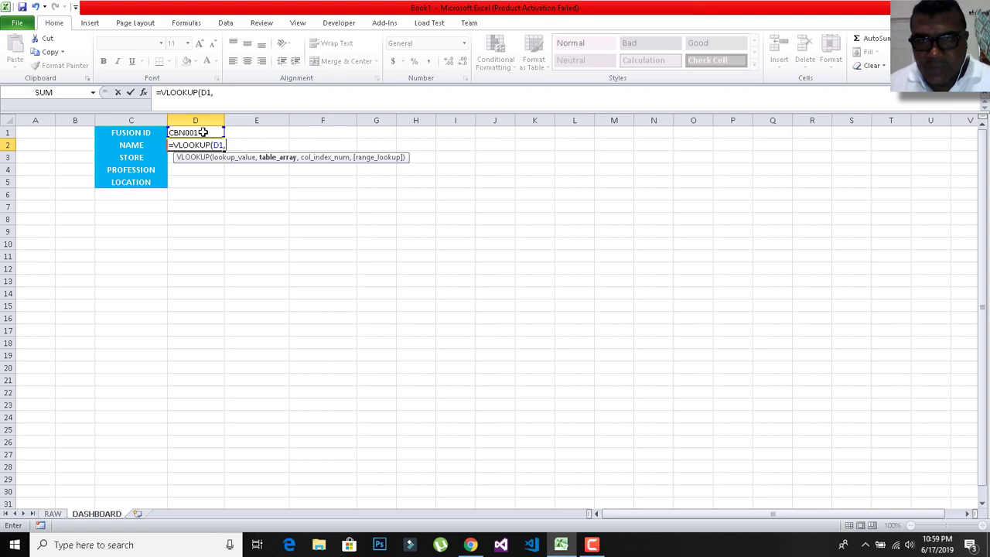
Complete the D2 formula with columns B:F of the RAW sheet as table array, column index 5 and range lookup 0
click(53, 514)
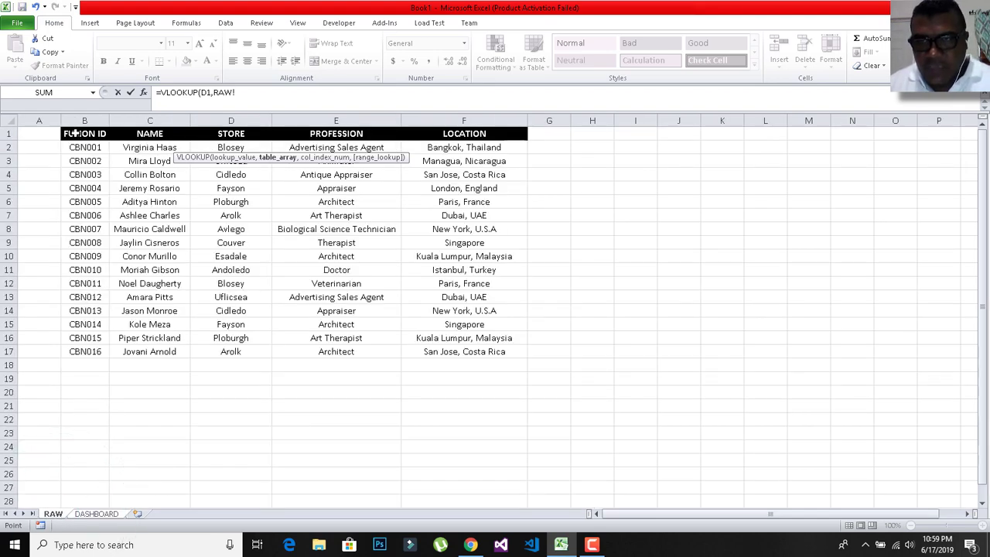
drag(75, 133, 431, 351)
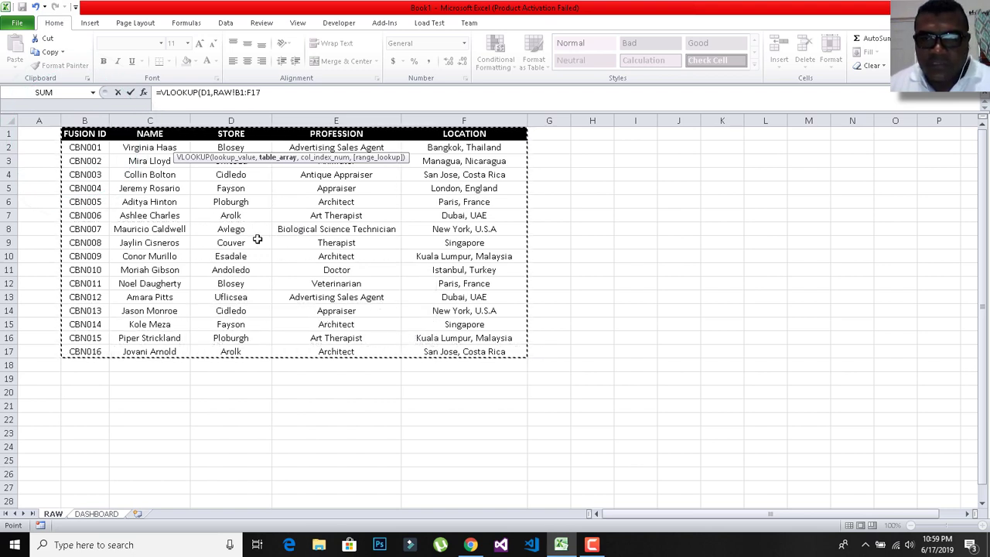
drag(85, 123, 460, 158)
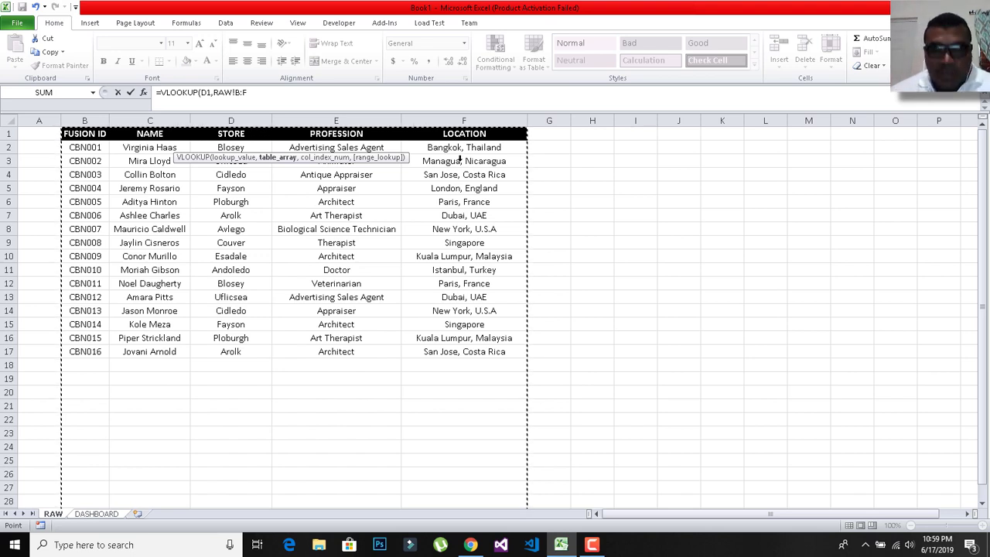
text(,5)
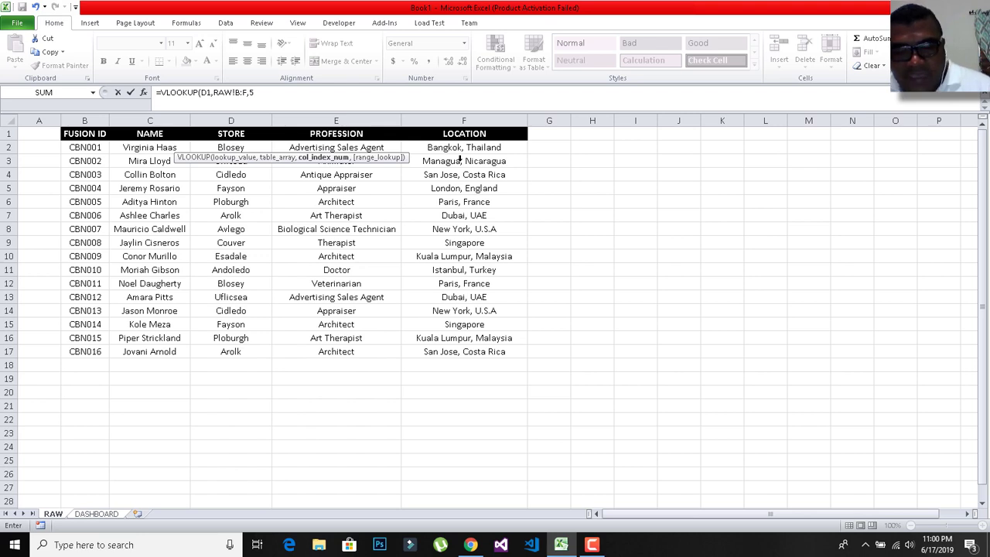
text(,0)
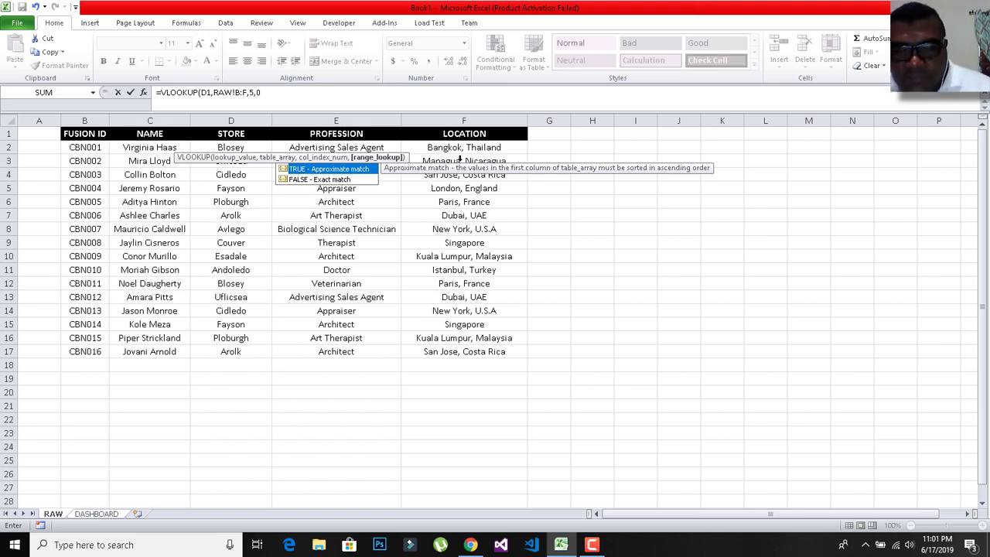
text())
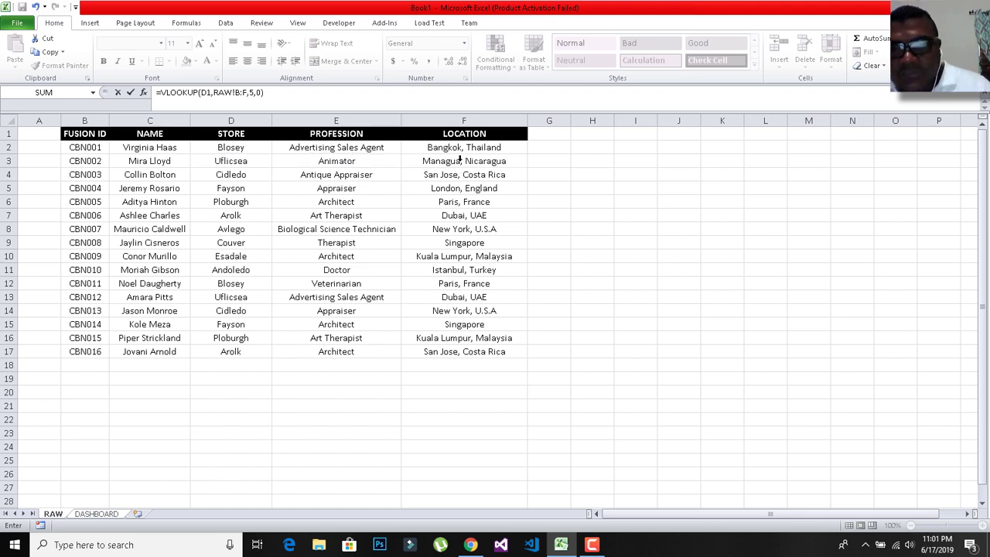
key(Return)
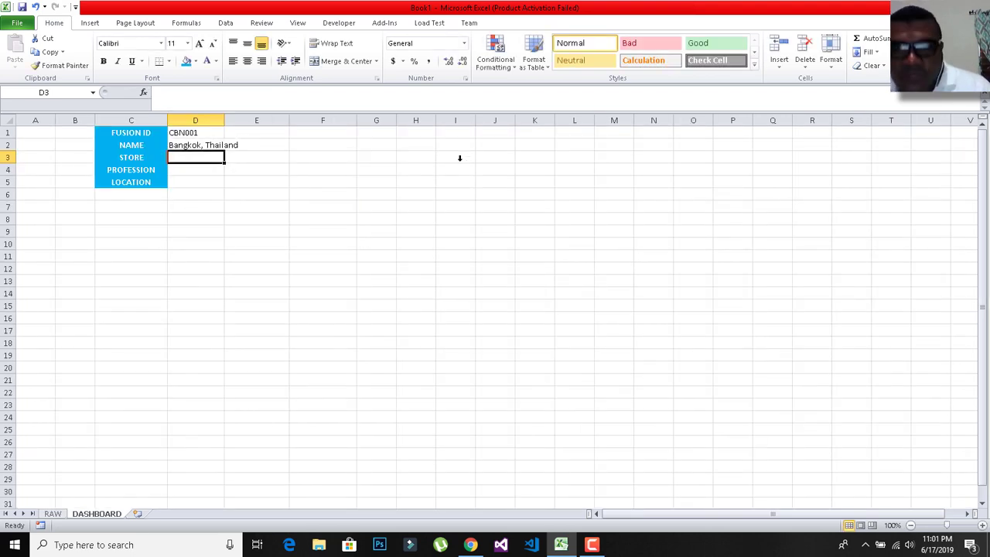
Widen column D to fit the lookup result and check it against the first record's location in the RAW sheet
key(Up)
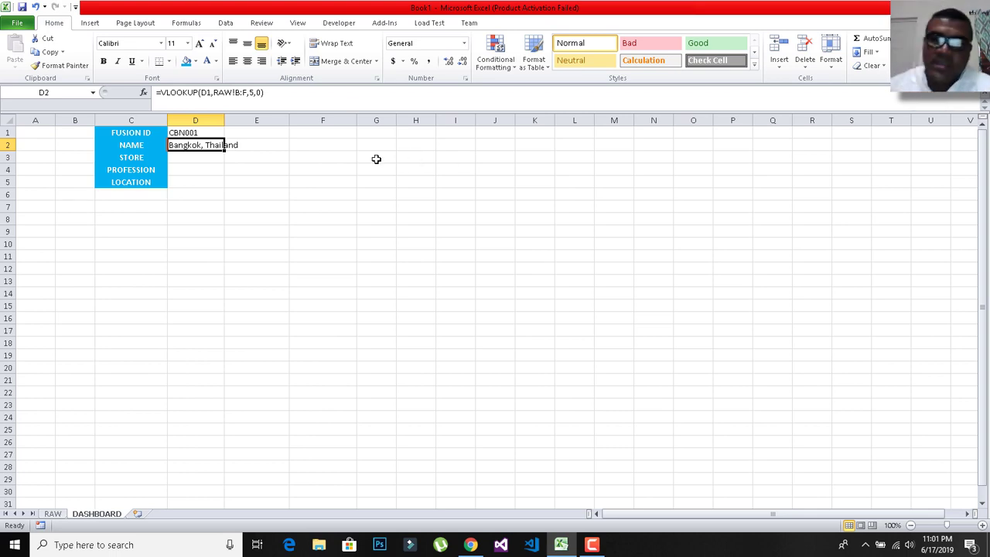
drag(224, 120, 250, 120)
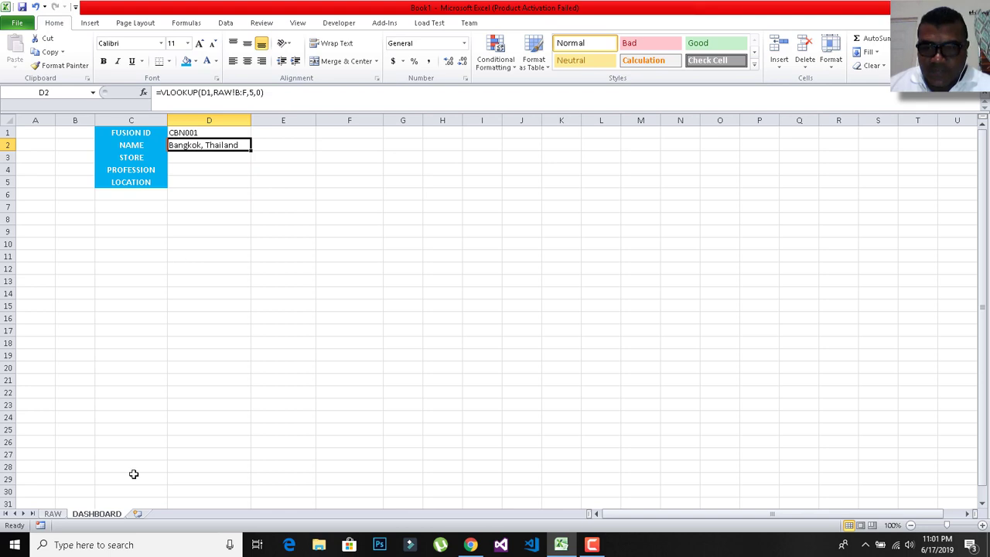
click(53, 514)
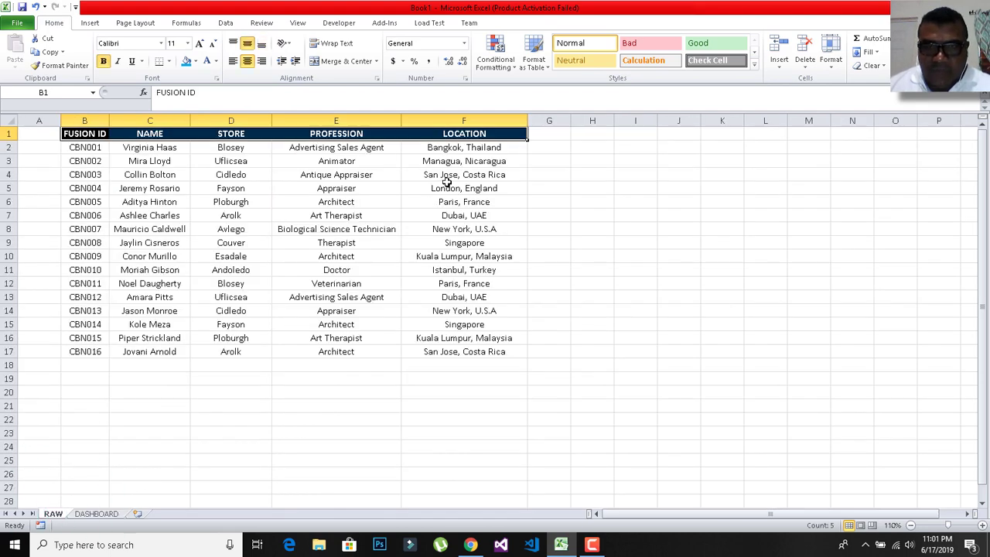
click(446, 148)
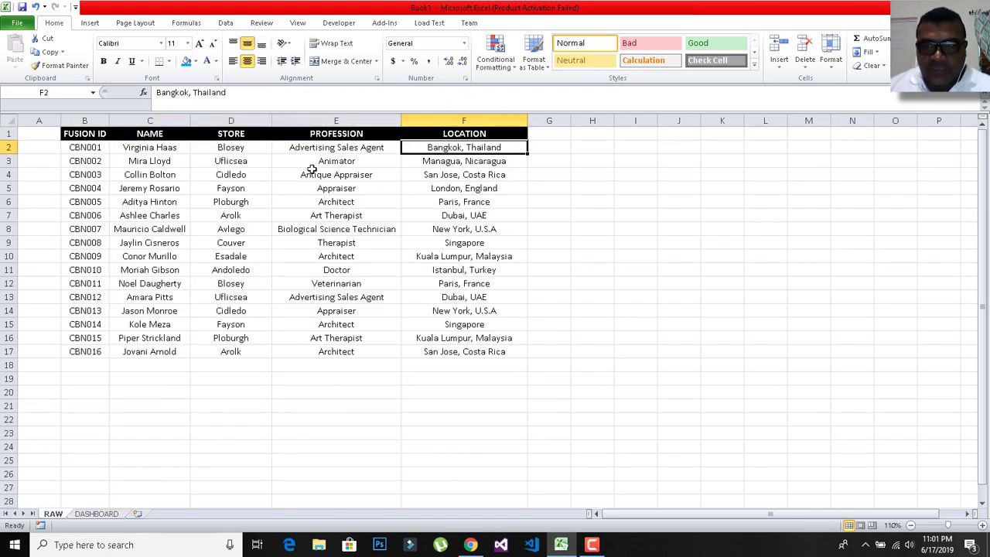
click(96, 513)
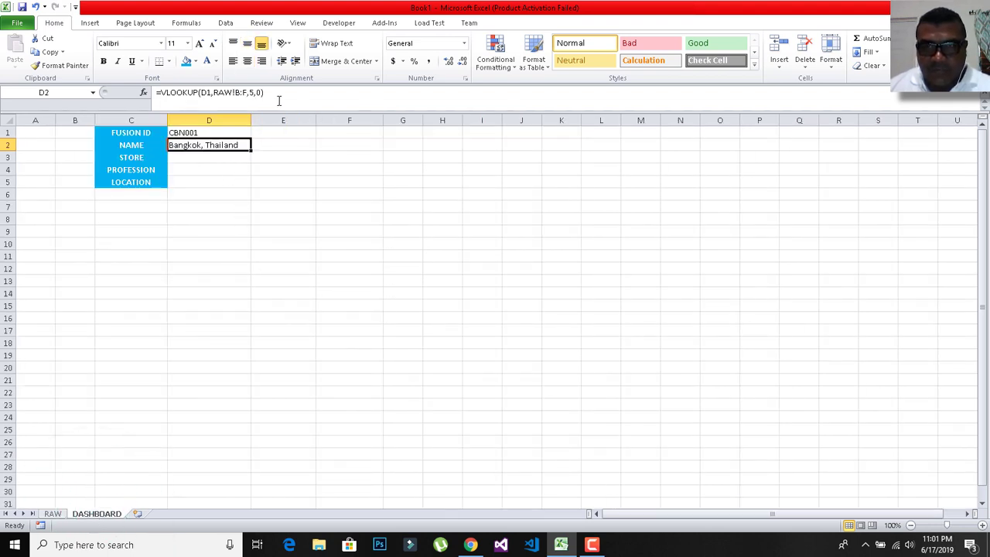
Make the lookup value reference in the D2 formula absolute as $D$1
drag(278, 93, 155, 92)
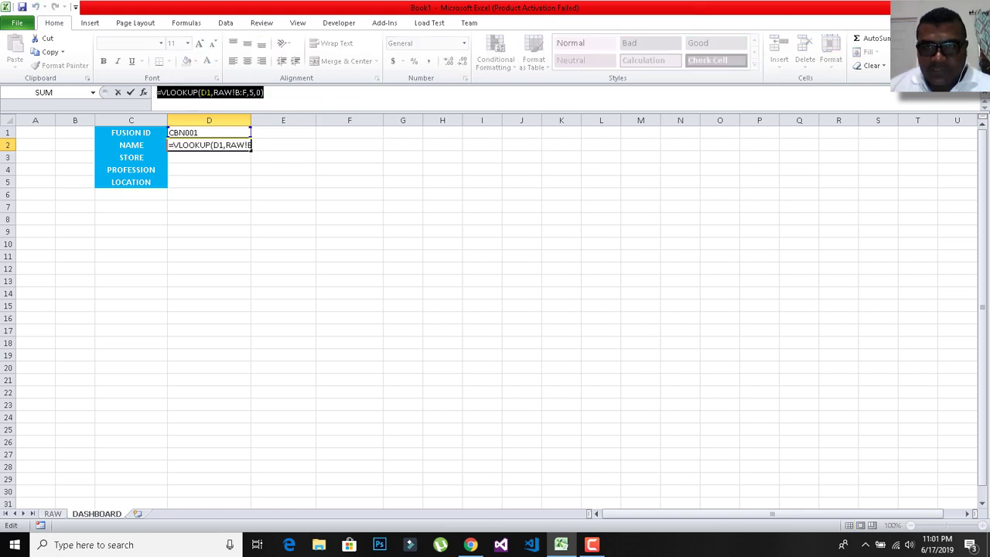
click(219, 104)
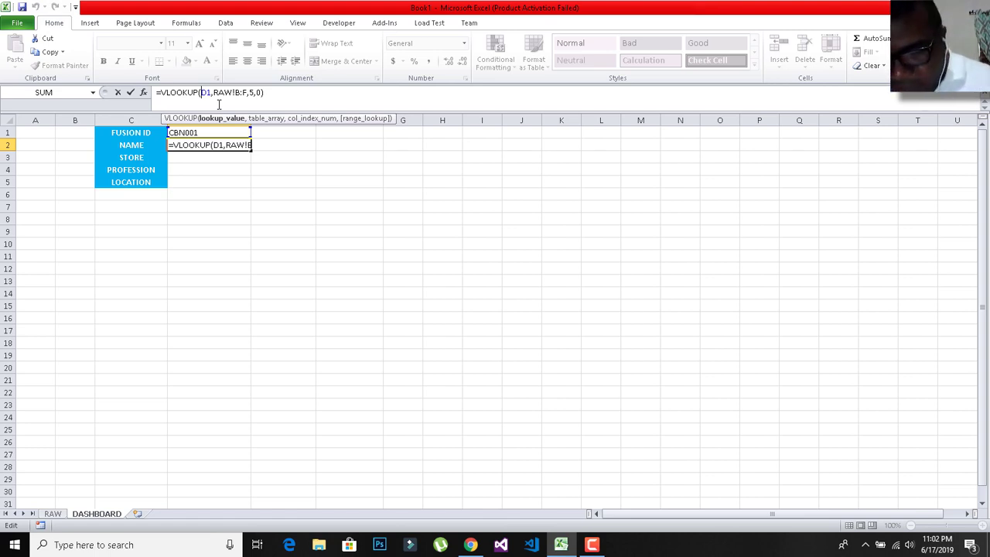
key(super+p)
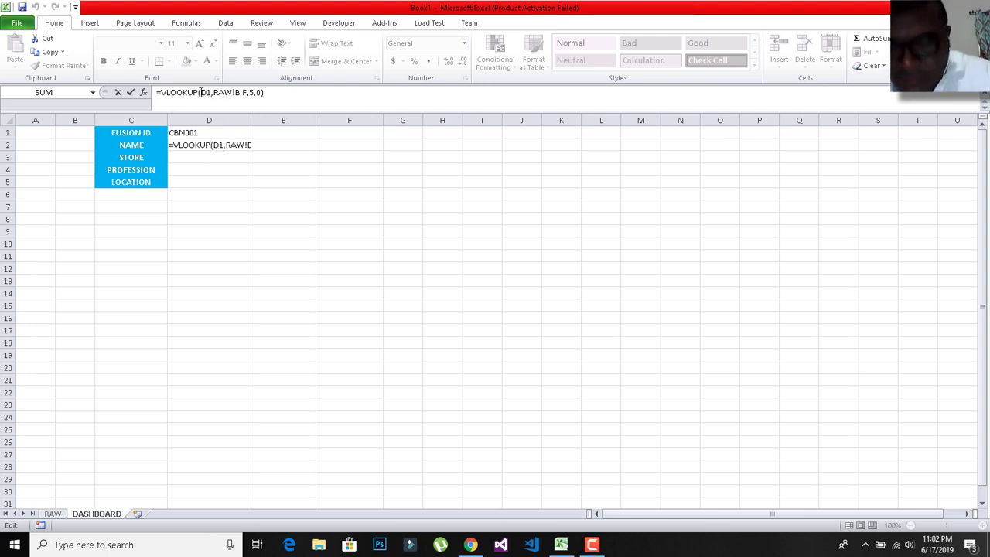
click(201, 92)
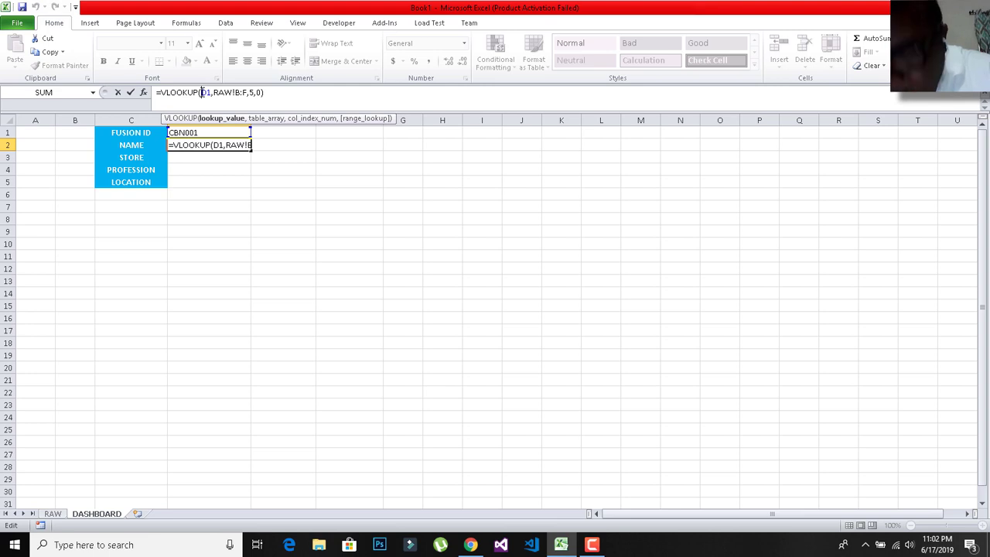
key(F4)
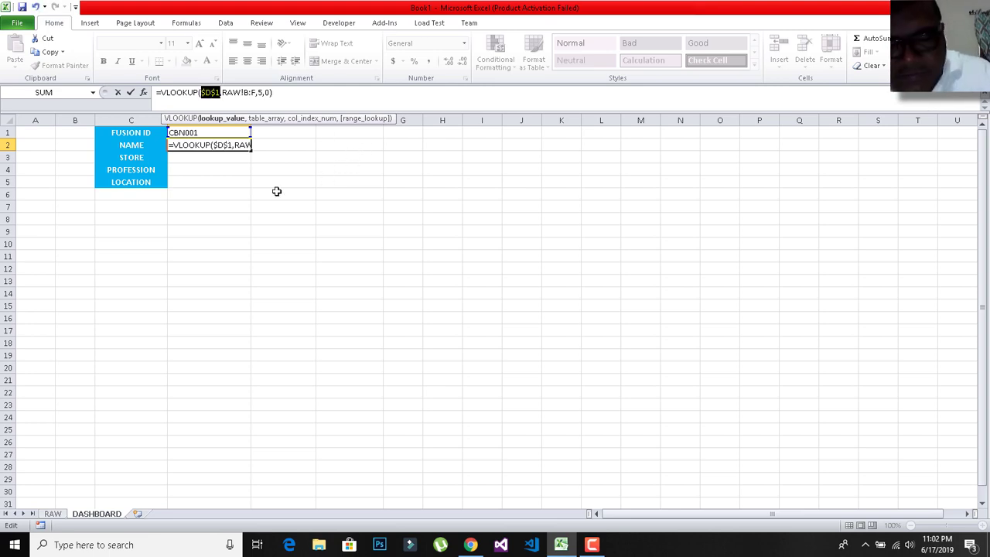
key(Return)
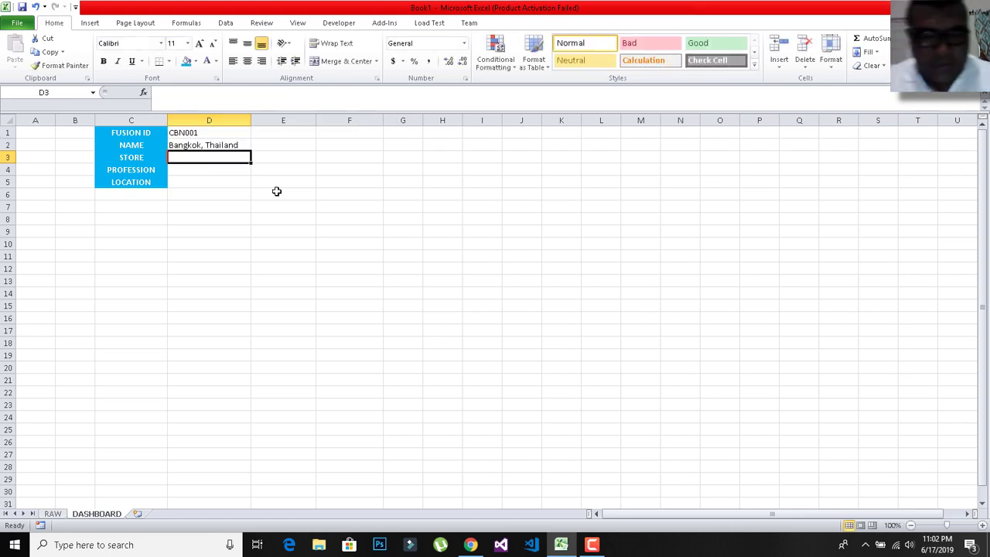
Copy the VLOOKUP formula from D2 into cells D3, D4 and D5
key(Up)
key(ctrl+c)
key(Down)
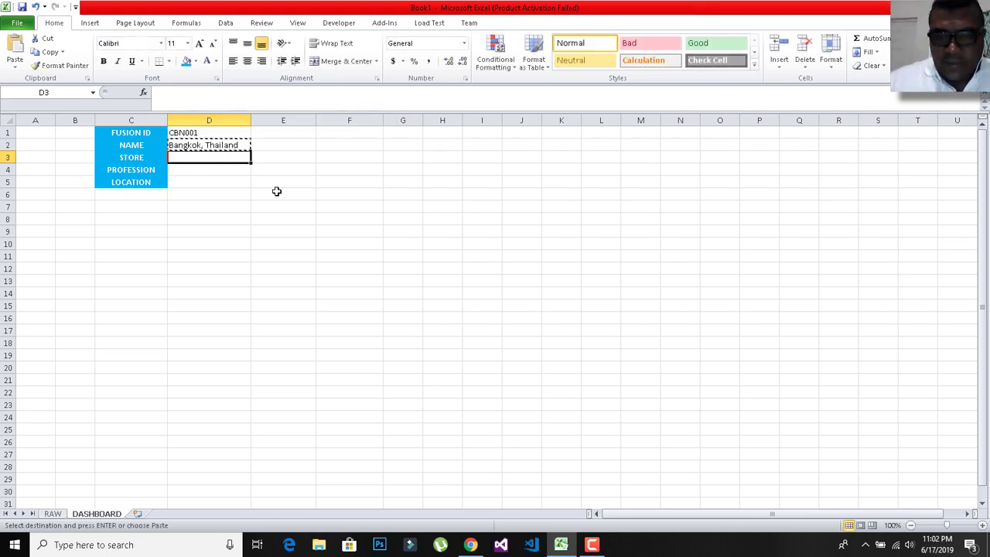
key(ctrl+v)
key(Down)
key(ctrl+v)
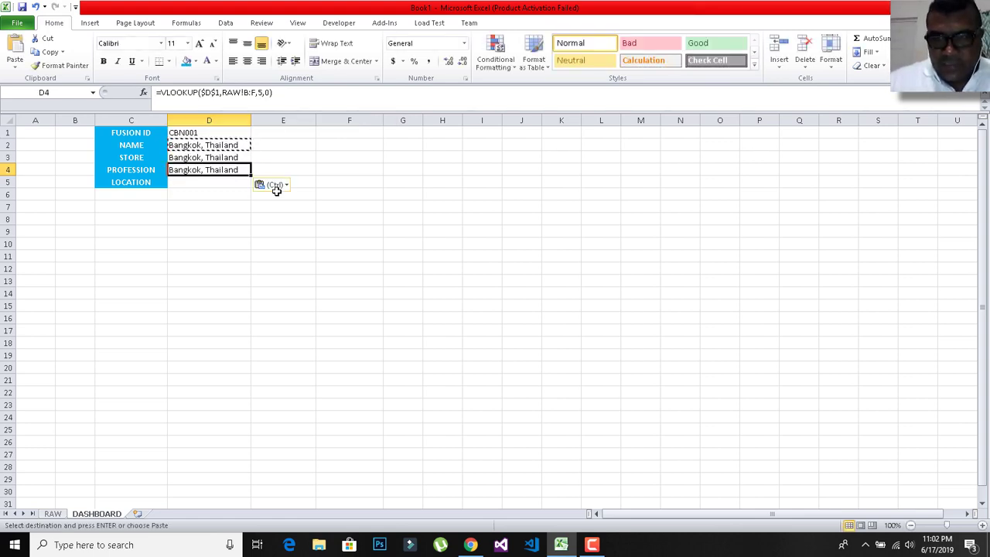
key(Down)
key(ctrl+v)
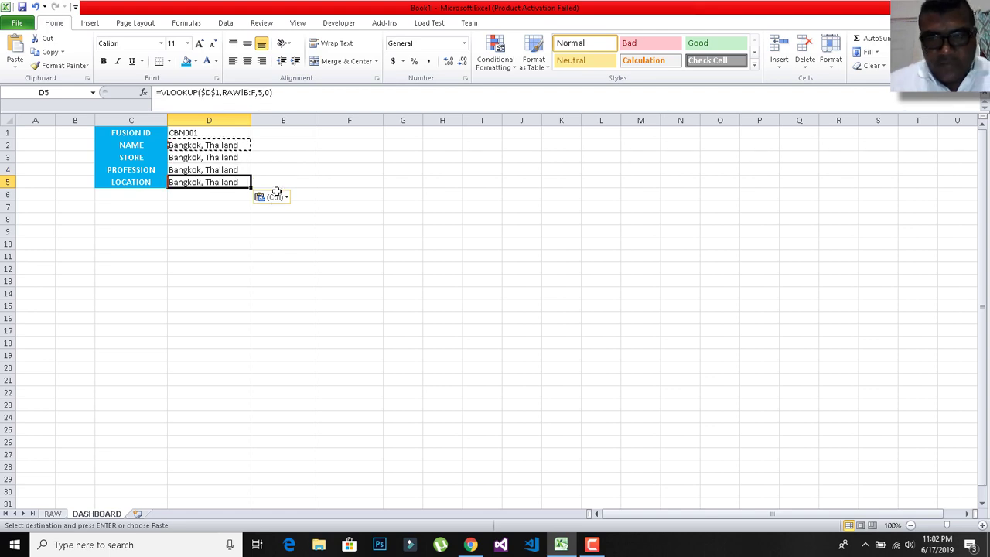
key(Escape)
Set the column index of the VLOOKUP formula in D2 to 2 to return the name
key(Up)
key(Up)
key(Up)
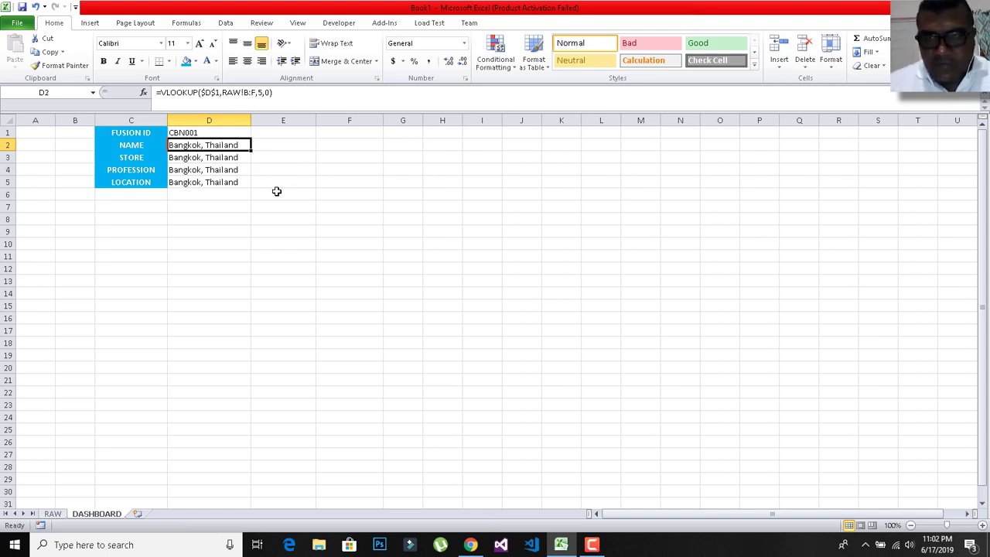
click(263, 92)
key(BackSpace)
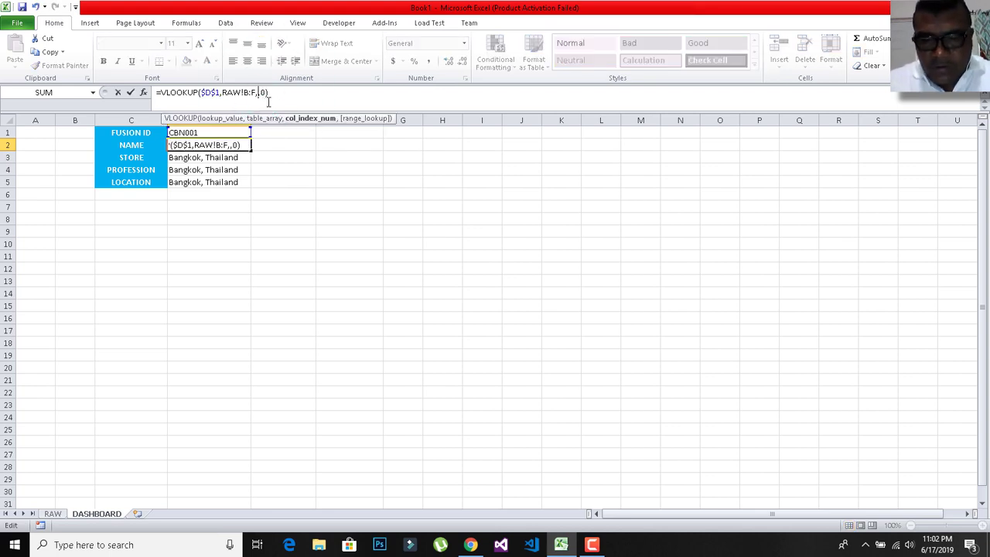
text(2)
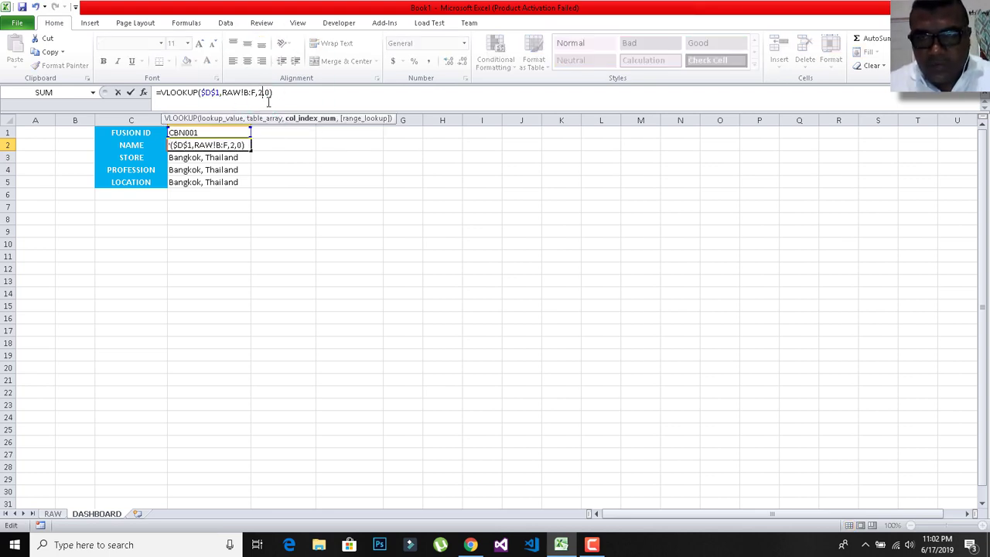
key(Return)
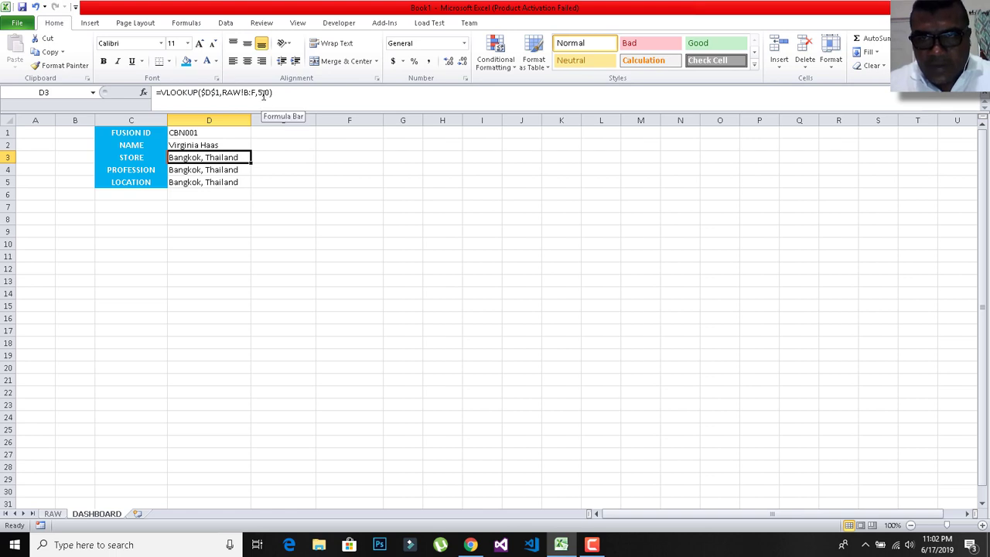
Set the column index of the VLOOKUP formula in D3 to 3 to return the store
click(262, 92)
key(BackSpace)
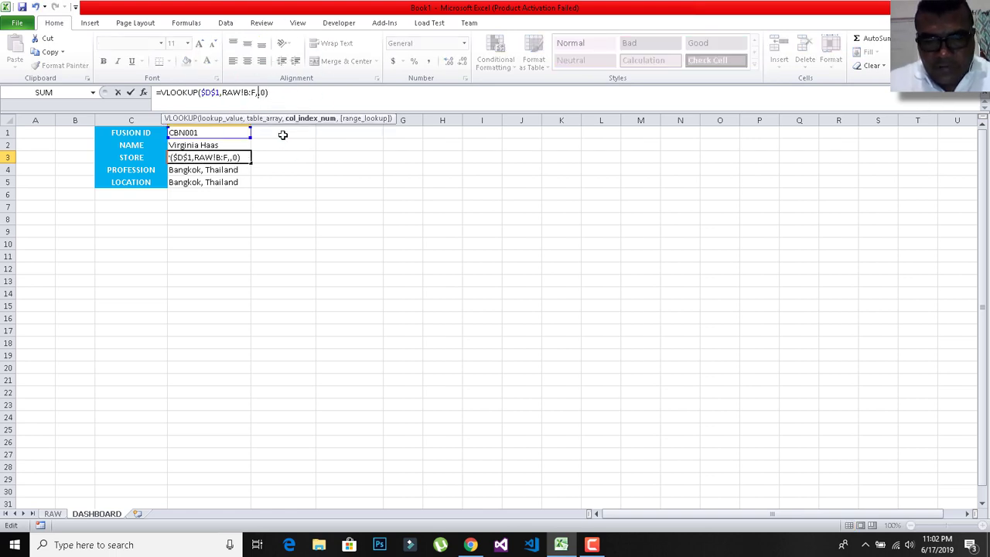
text(3)
key(Return)
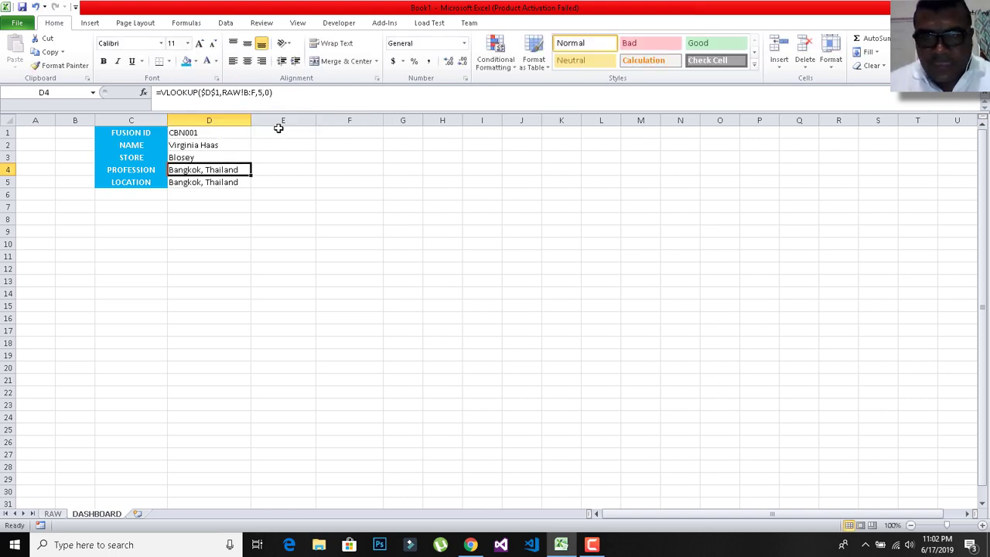
Set the column index of the VLOOKUP formula in D4 to 4 to return the profession
click(262, 92)
key(BackSpace)
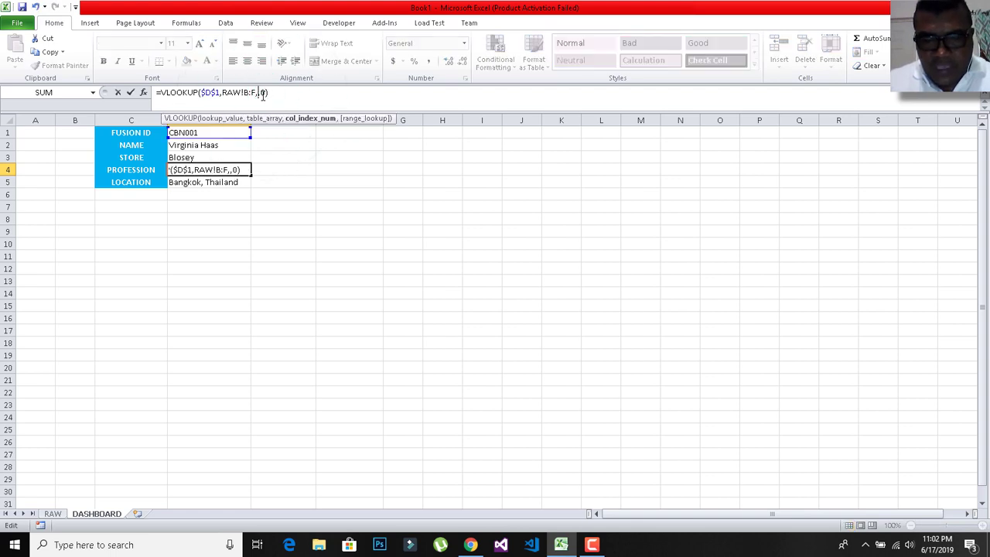
text(4)
key(Return)
key(Return)
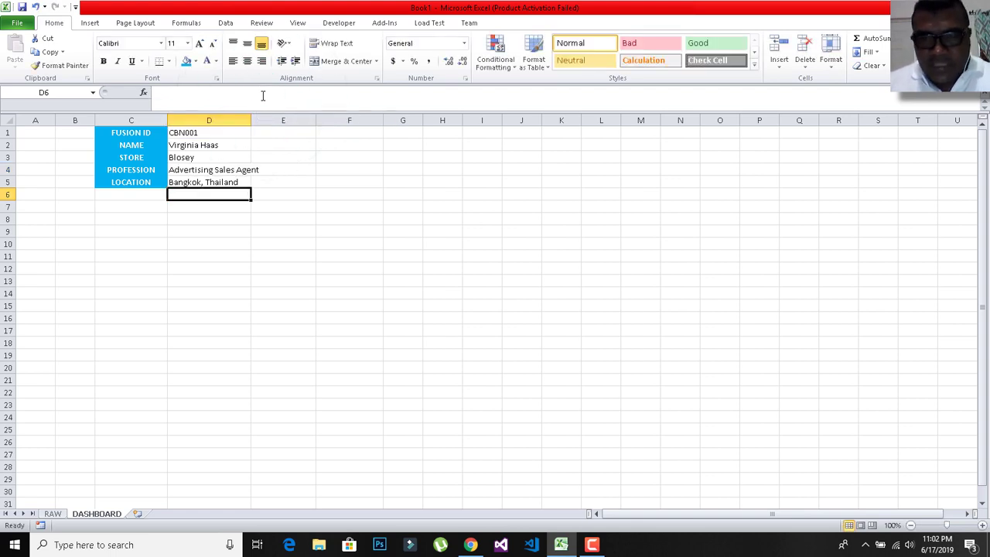
Widen column D to fit its contents and centre cells D1:D5 both horizontally and vertically
drag(252, 120, 279, 120)
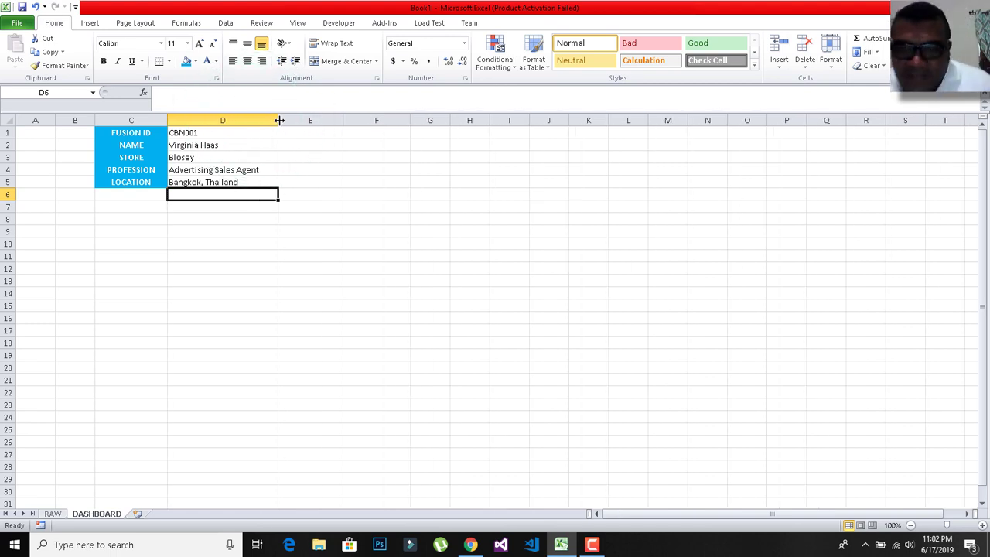
click(194, 145)
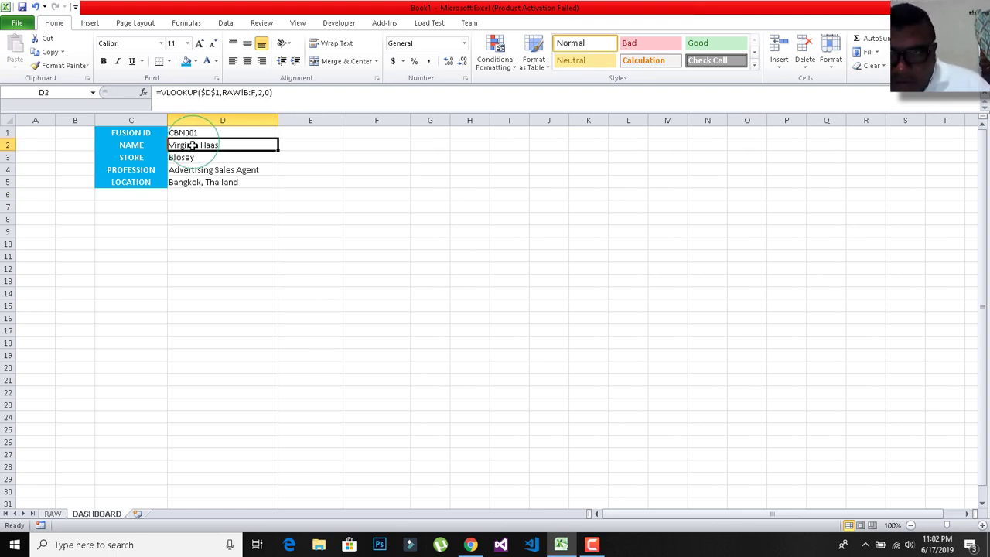
drag(194, 132, 203, 184)
click(247, 61)
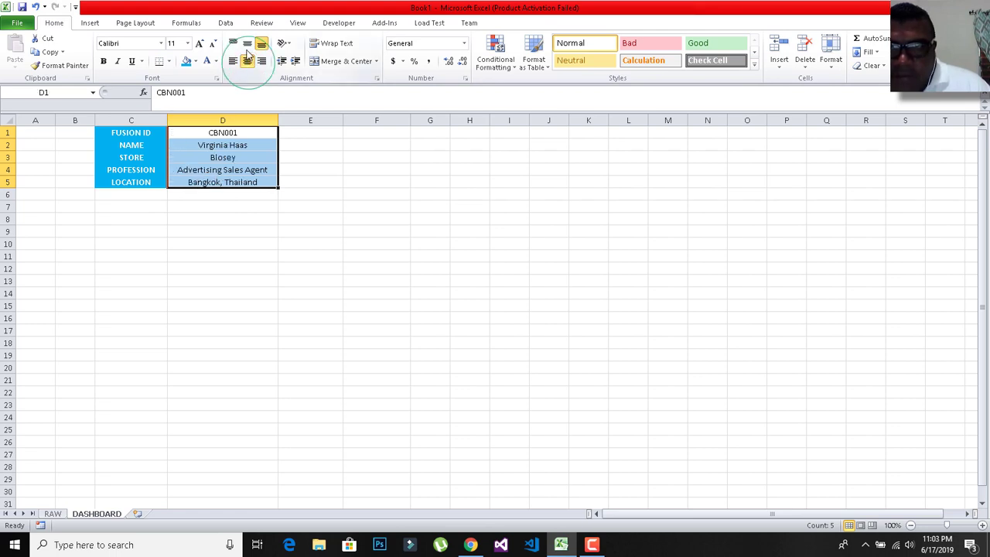
click(246, 44)
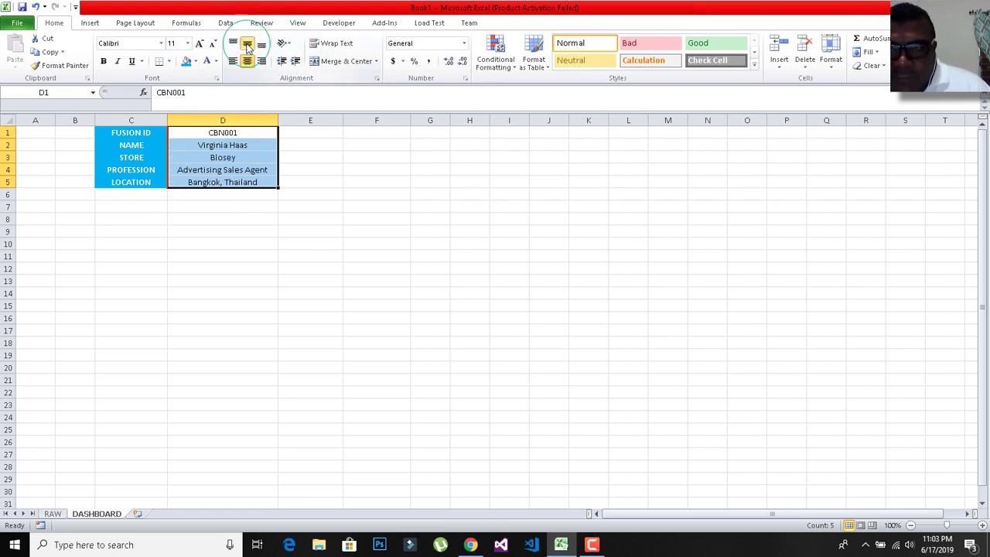
click(203, 180)
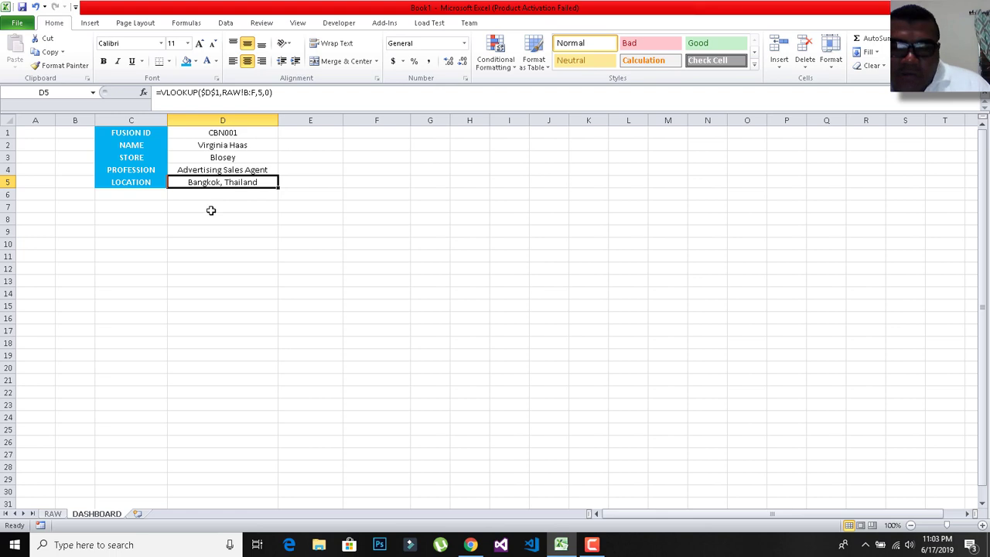
click(211, 210)
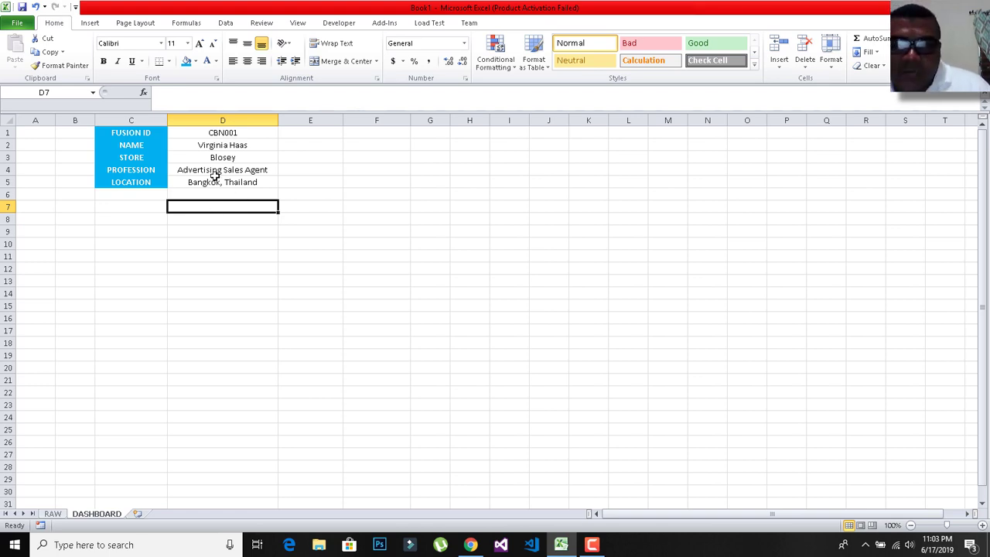
Start a data validation rule for the Fusion ID cell D1 that allows values from a List
click(218, 133)
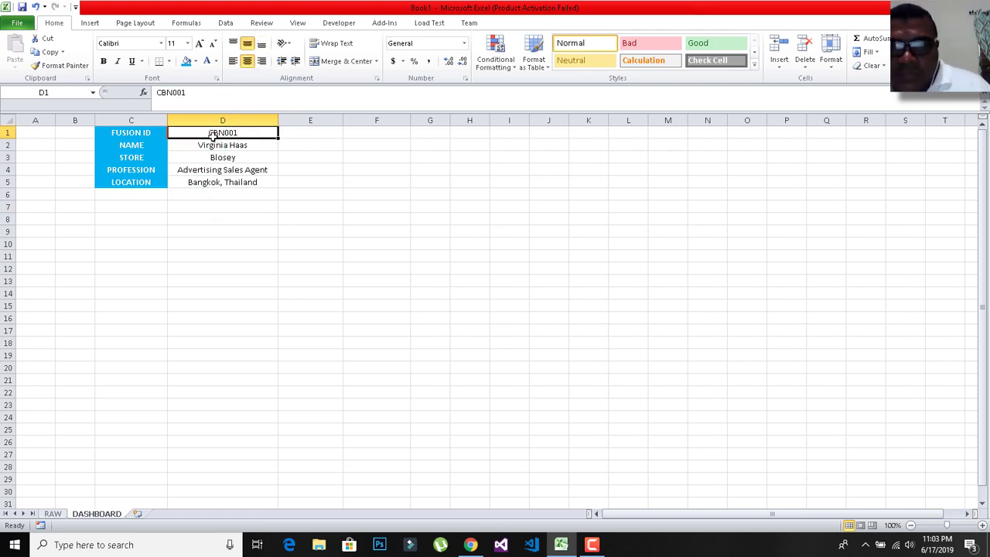
click(225, 22)
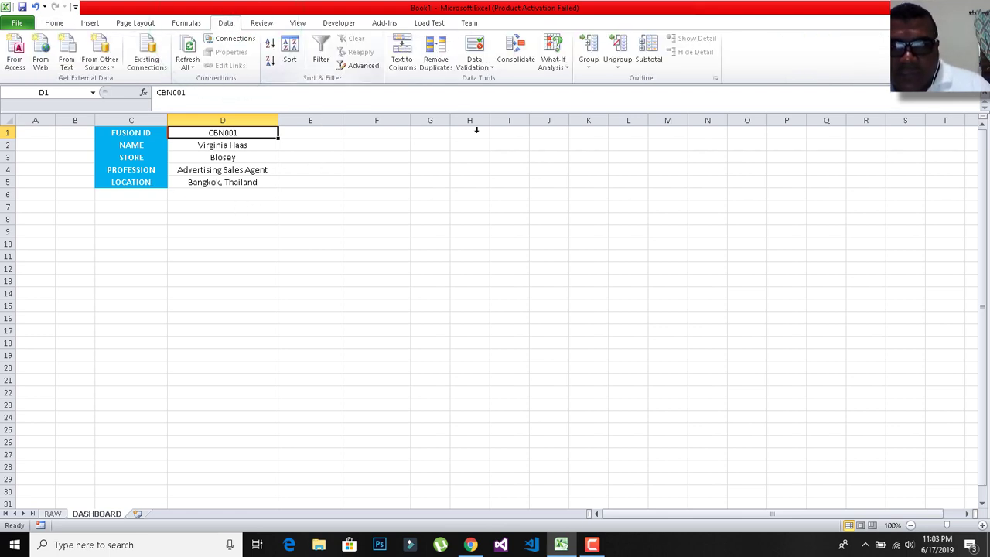
click(489, 66)
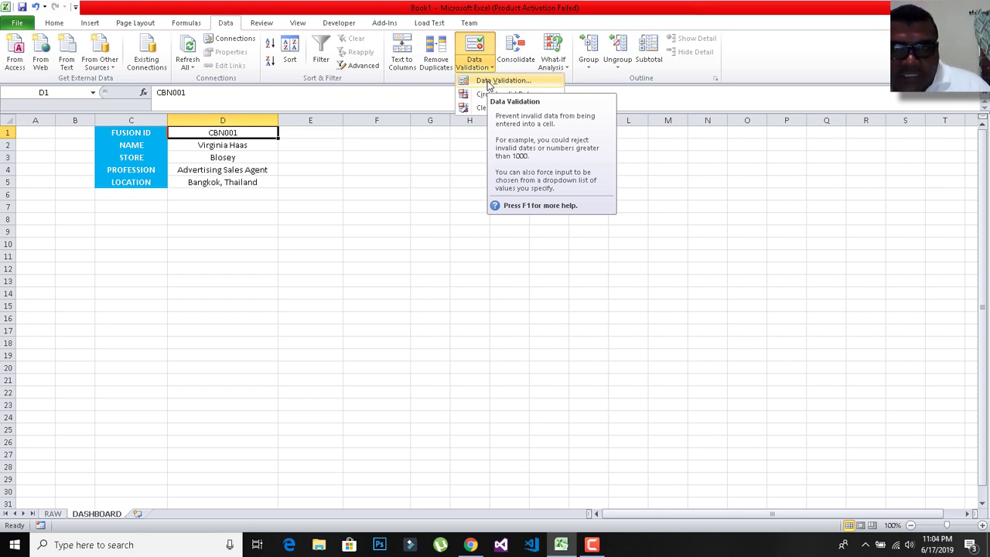
click(493, 81)
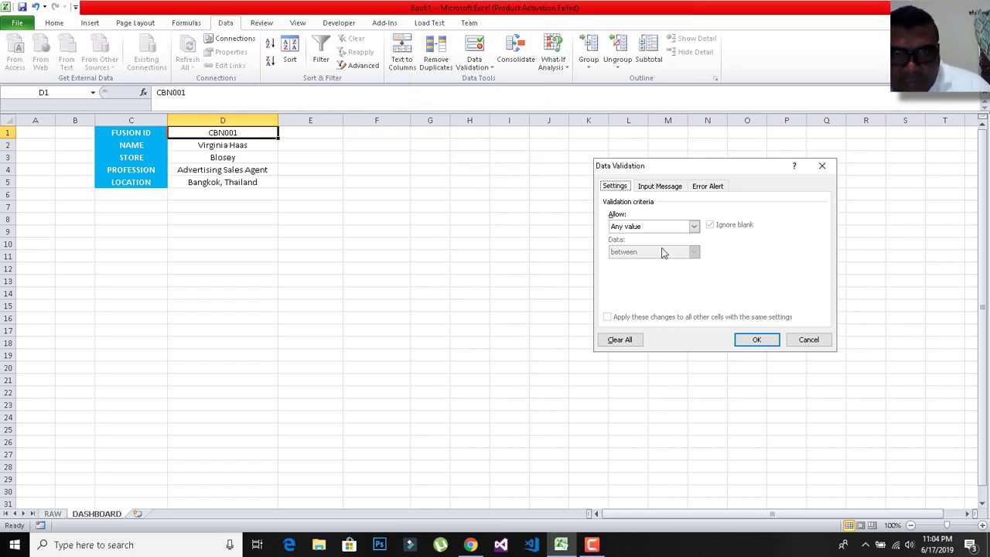
click(692, 226)
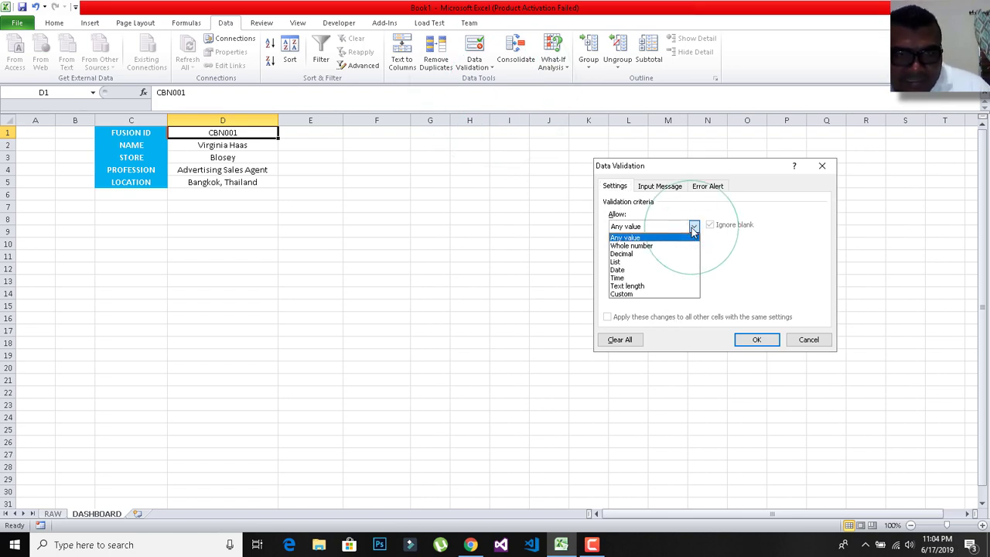
click(636, 261)
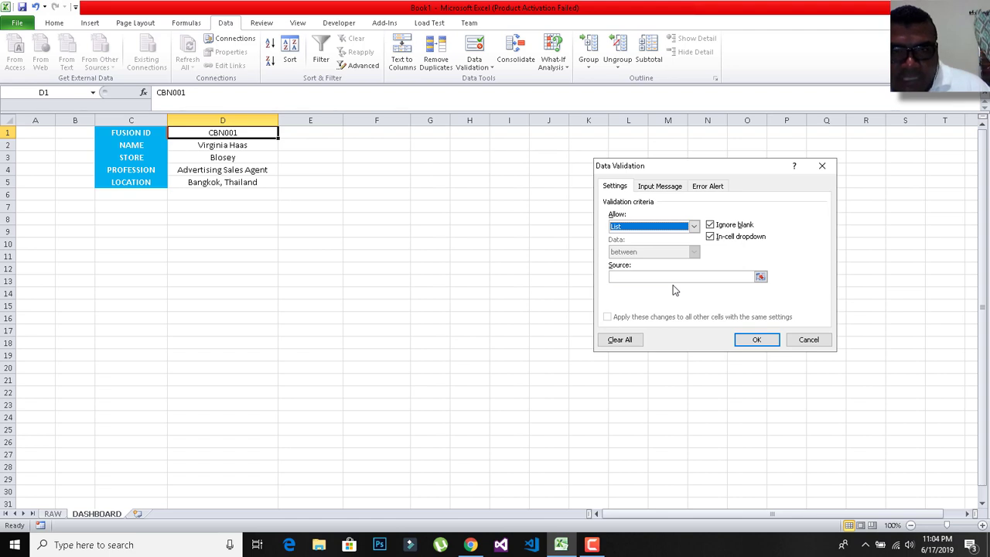
Set the validation list's source to =RAW!$B$2:$B$60, keeping Ignore blank and In-cell dropdown enabled, and apply the rule
click(760, 278)
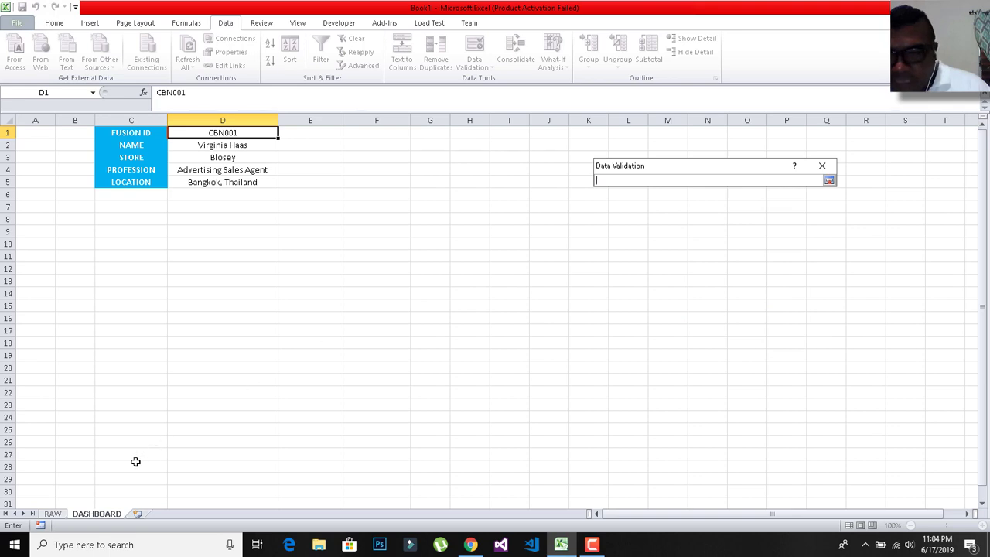
click(53, 513)
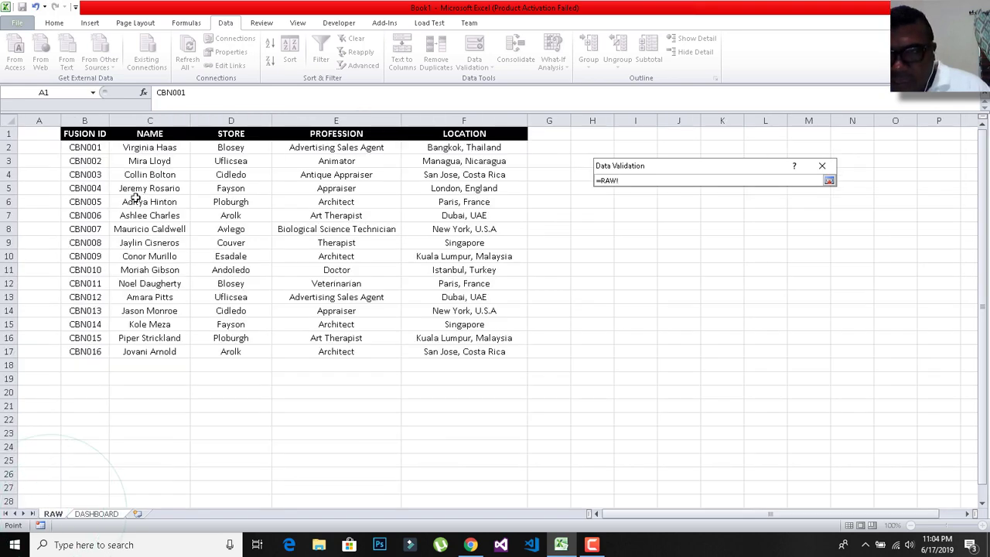
drag(84, 147, 100, 551)
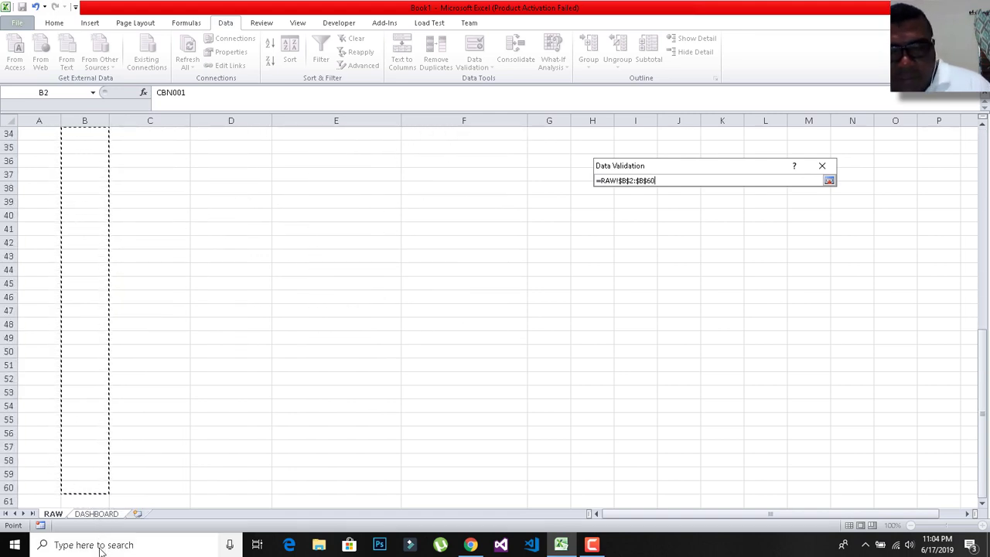
key(Return)
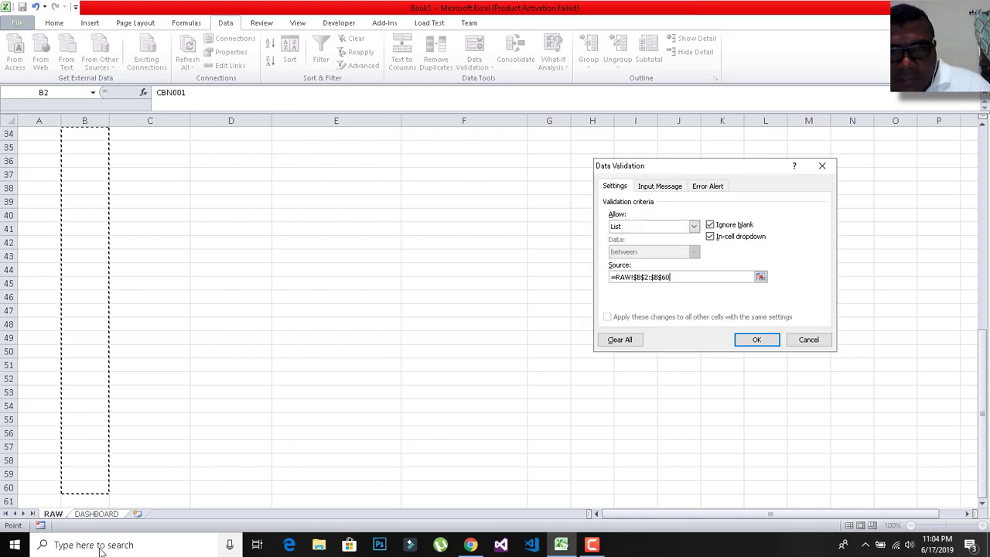
click(712, 230)
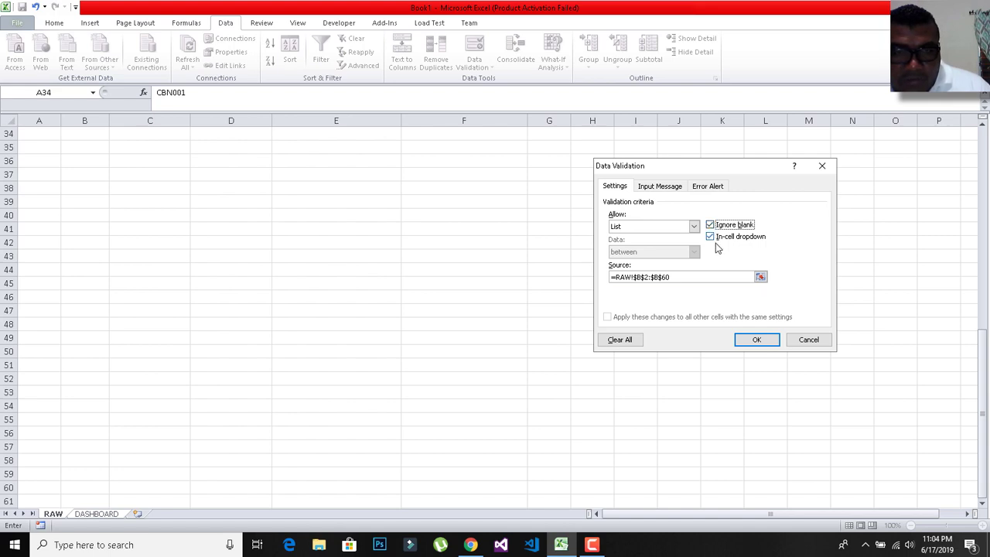
click(752, 342)
key(ctrl+Page_Down)
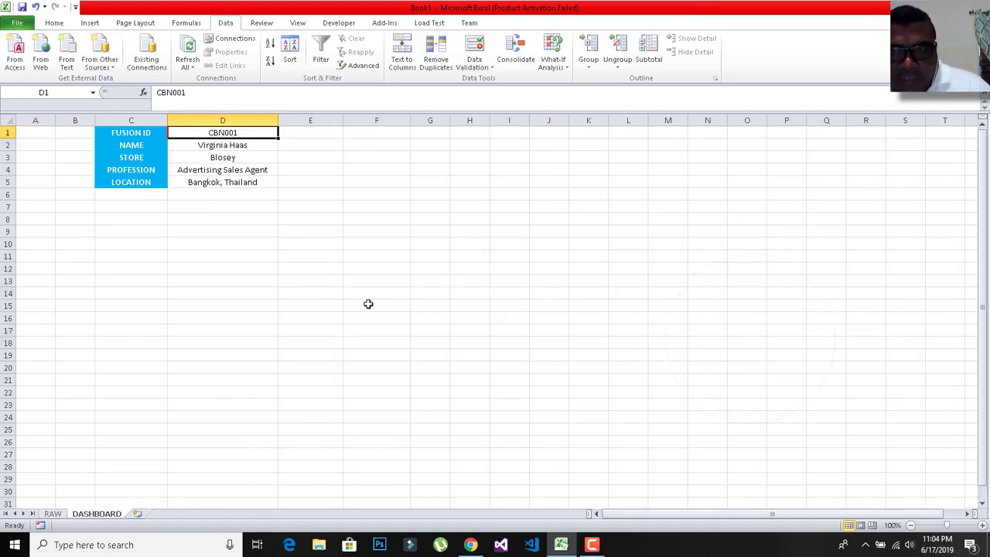
Browse the Fusion ID drop-down list in D1 and choose its third ID to test the lookups
click(219, 208)
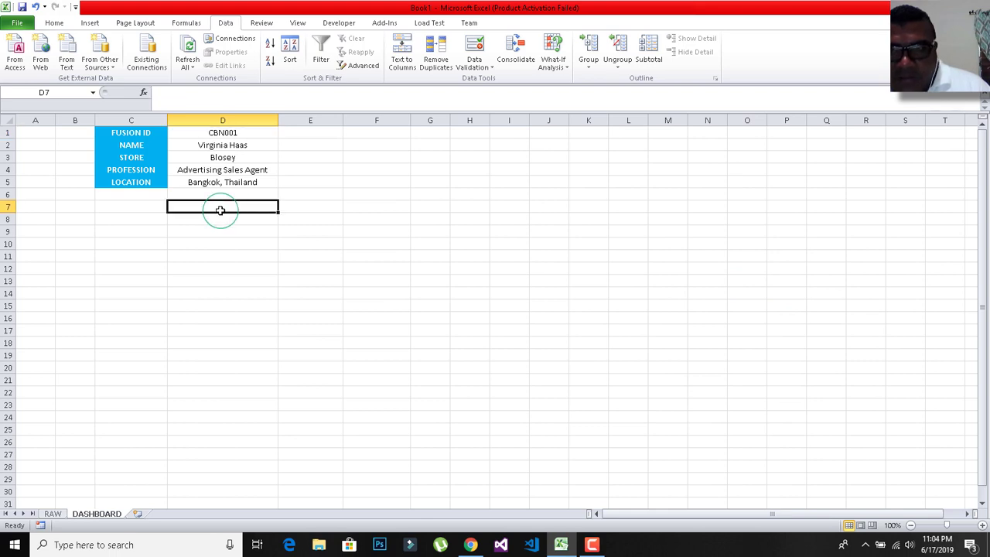
click(256, 131)
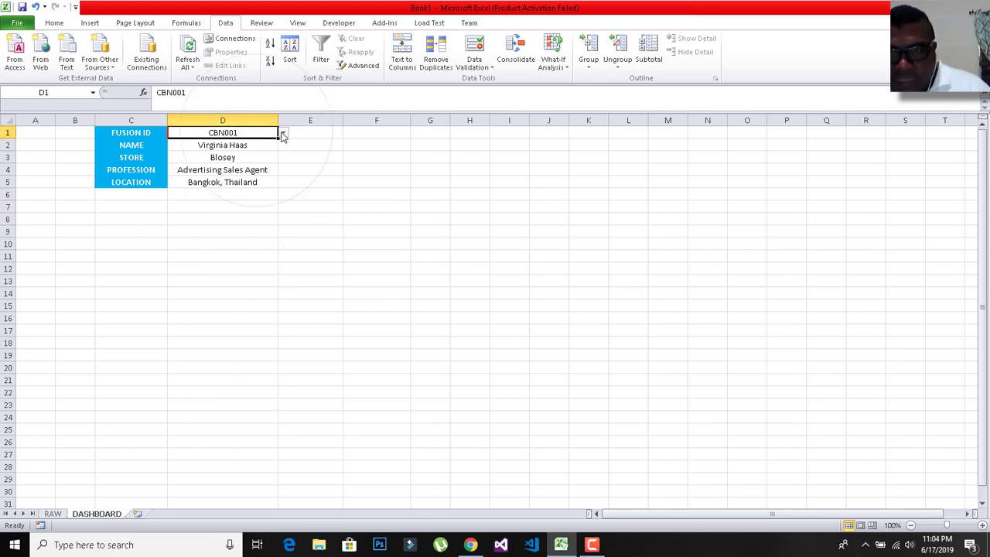
click(283, 134)
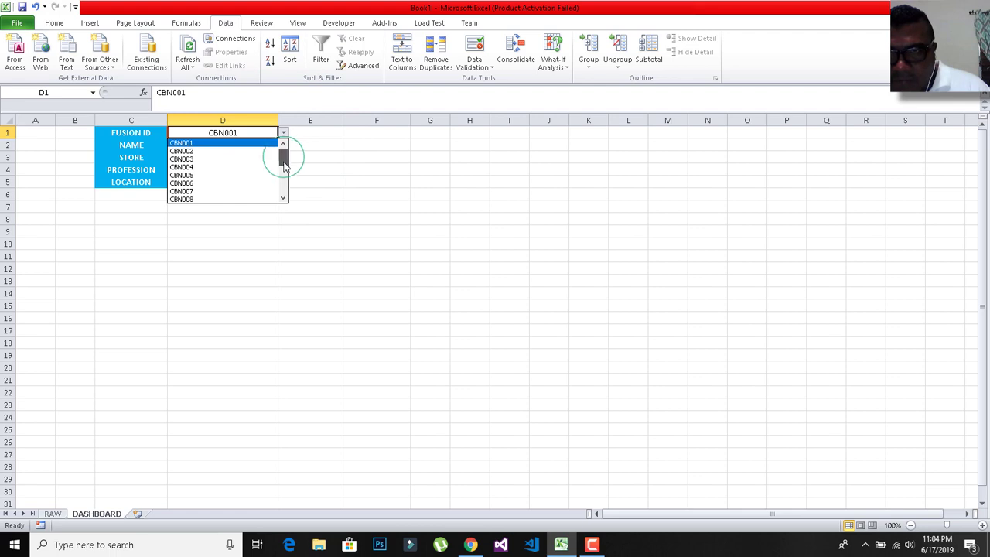
drag(283, 155, 284, 192)
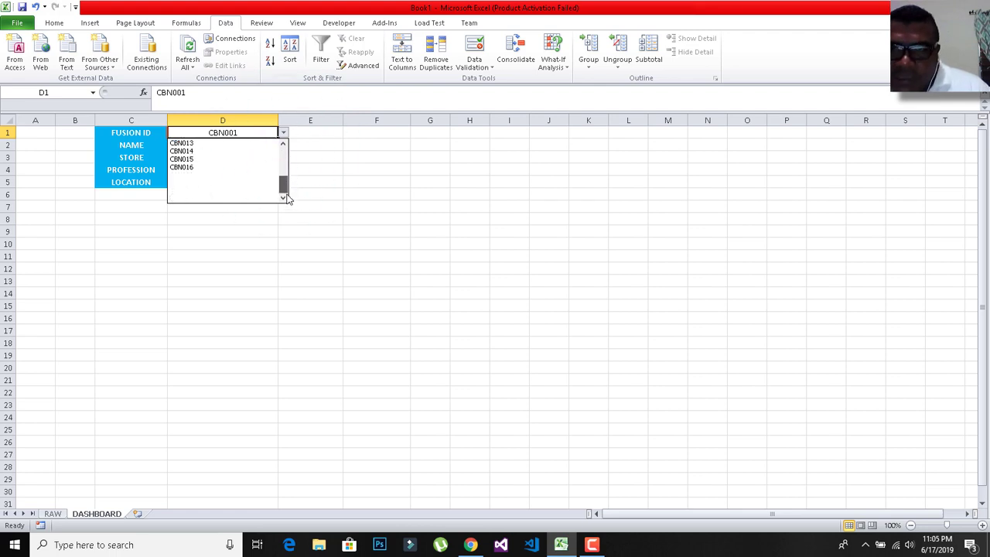
drag(286, 198, 290, 181)
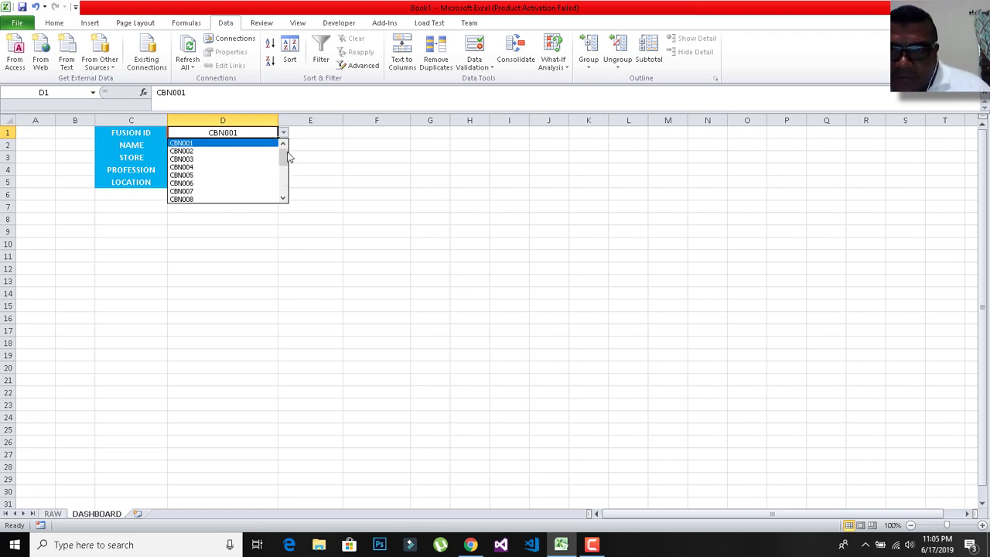
click(200, 159)
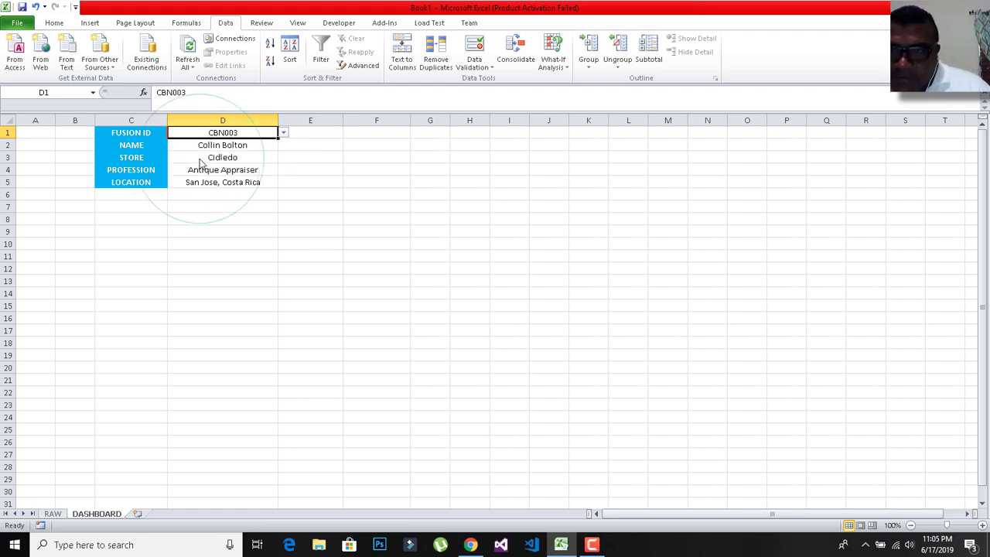
Test the lookups by choosing the sixth, tenth and fourteenth Fusion IDs in turn from the list in D1
click(282, 133)
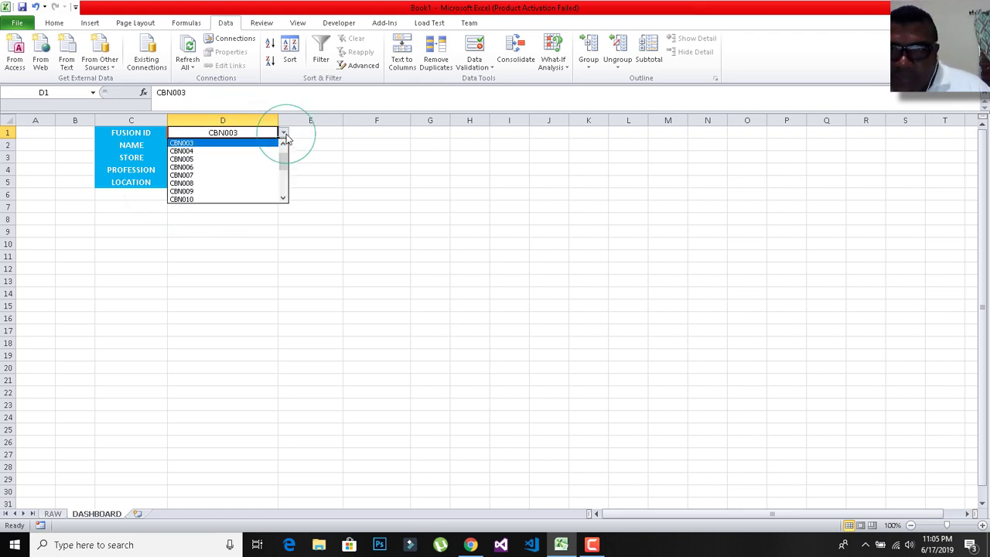
click(206, 168)
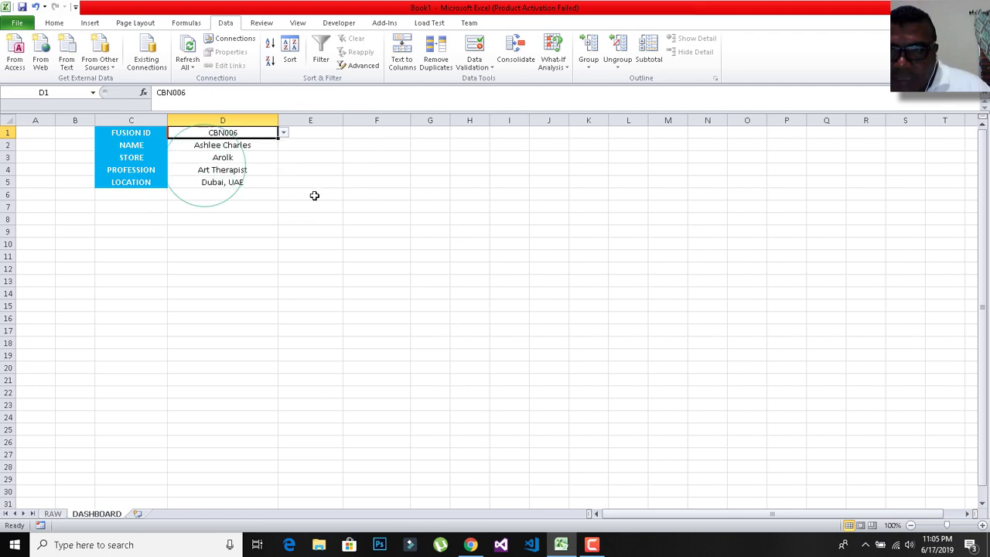
click(283, 133)
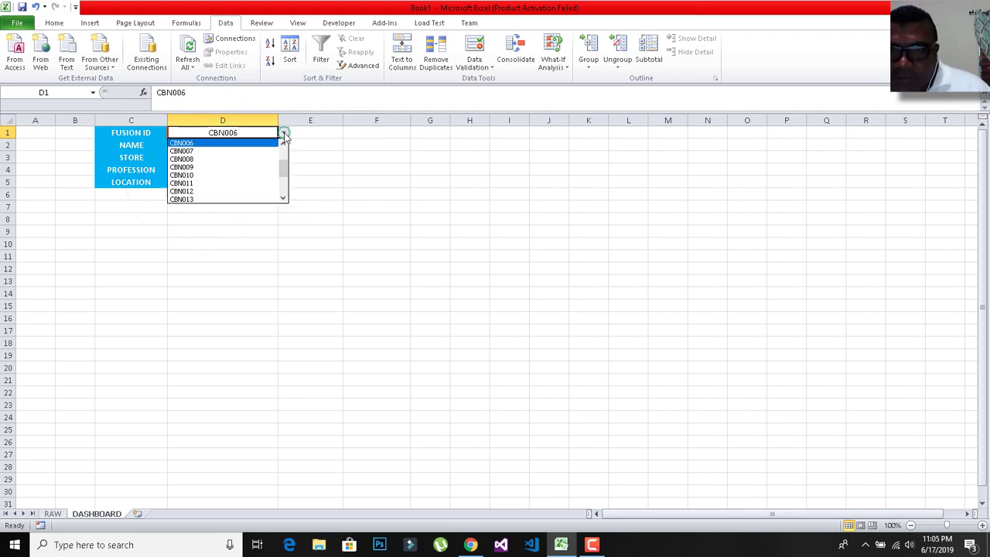
click(192, 177)
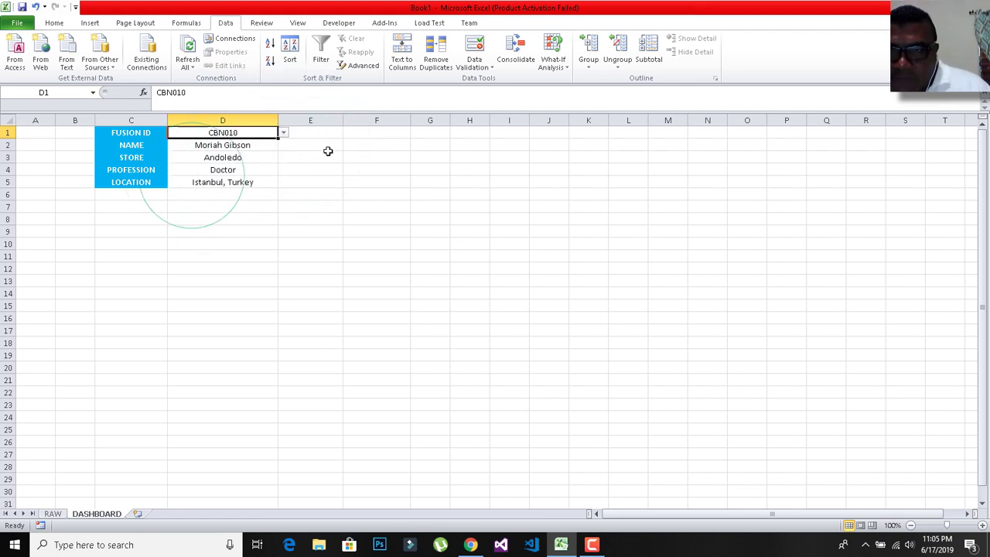
click(283, 133)
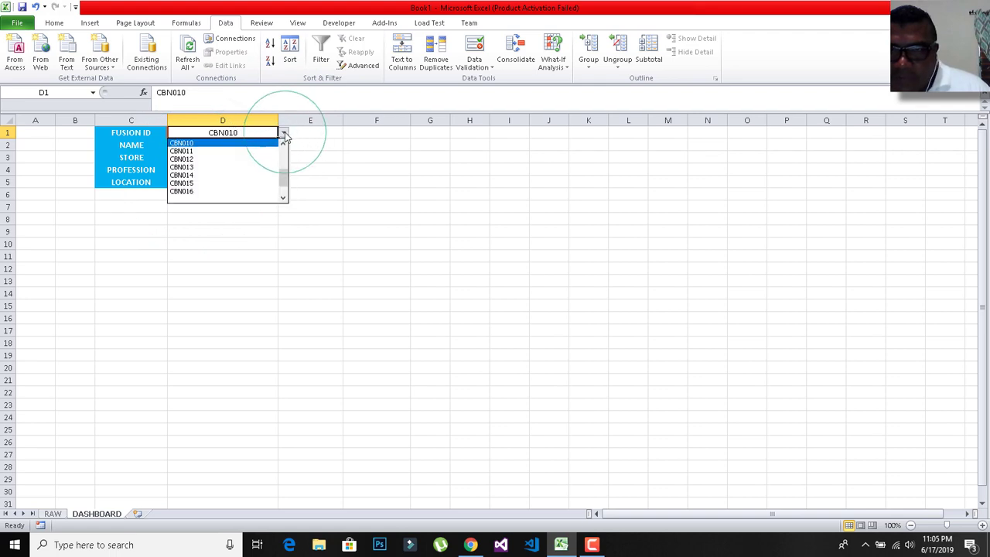
click(211, 180)
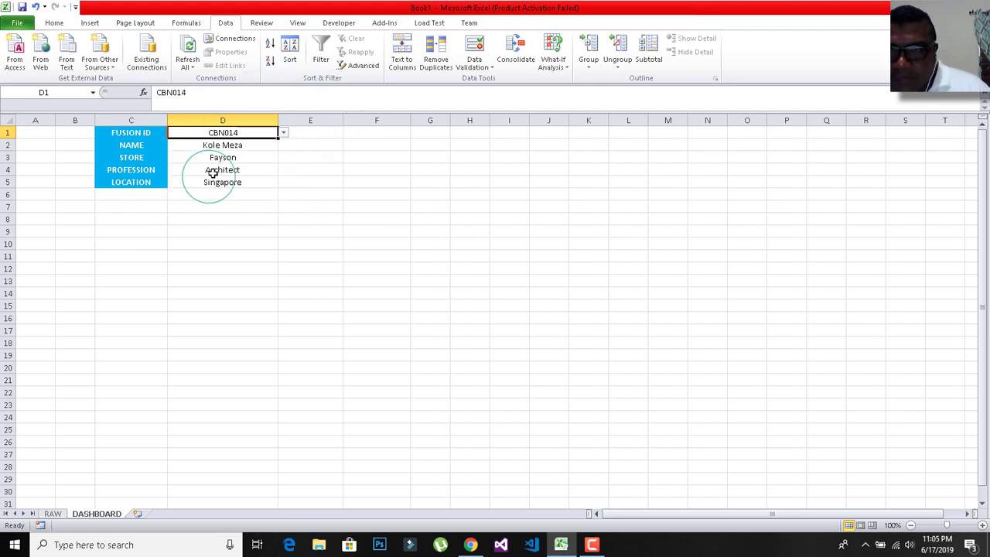
Set the Fusion ID in D1 to the second ID in the drop-down list, leaving E3 selected
click(283, 133)
click(284, 150)
click(285, 150)
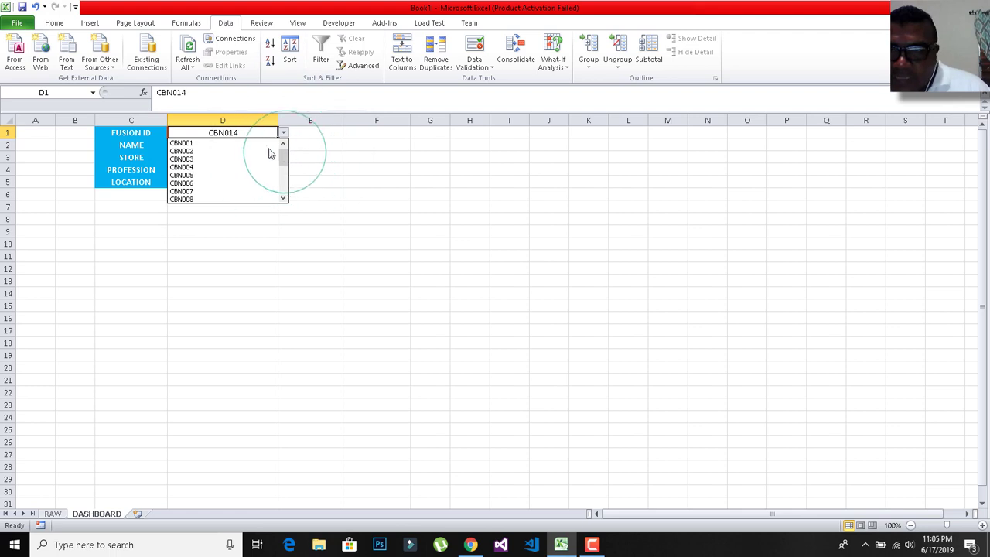
click(210, 151)
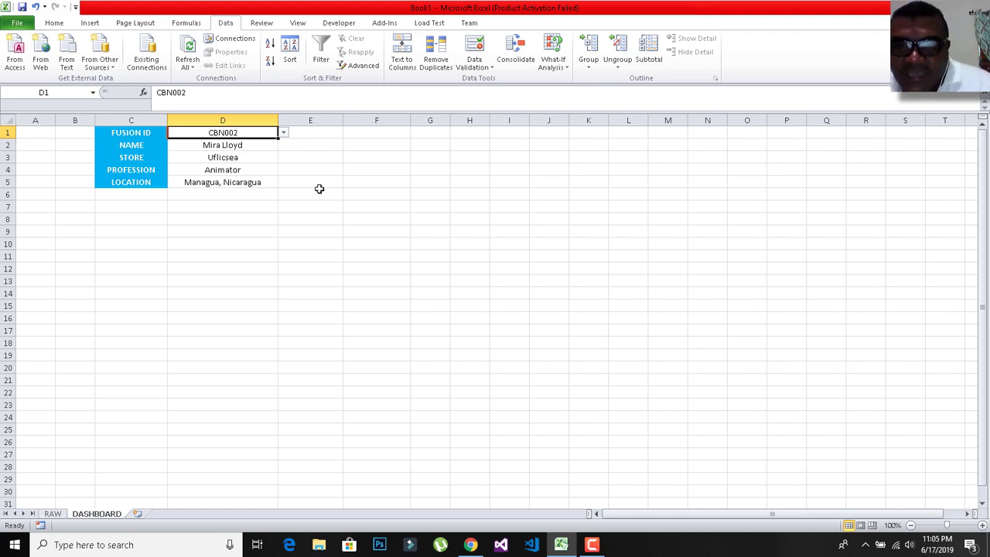
click(297, 158)
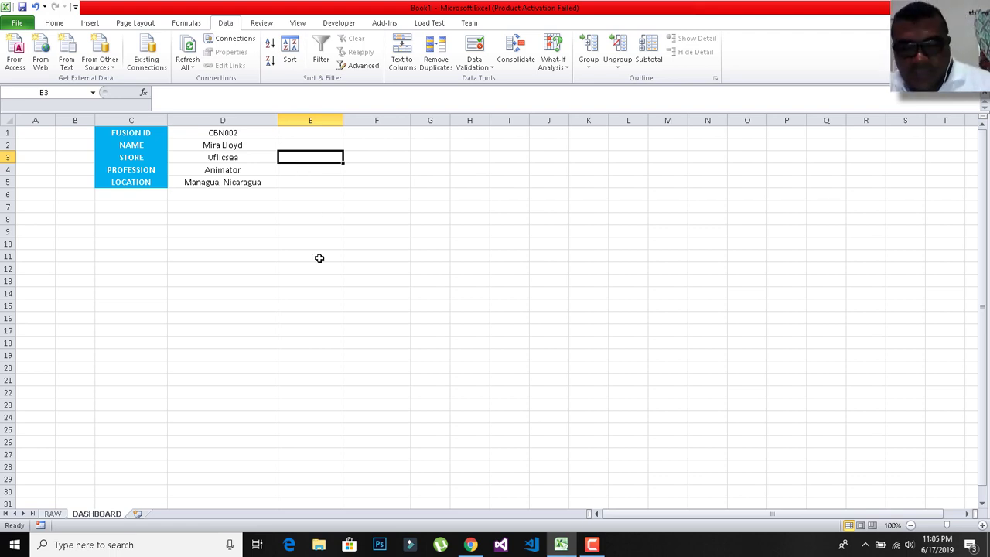
Set the Fusion ID in D1 to the fourth ID in the drop-down list, leaving empty cell D13 selected
click(229, 300)
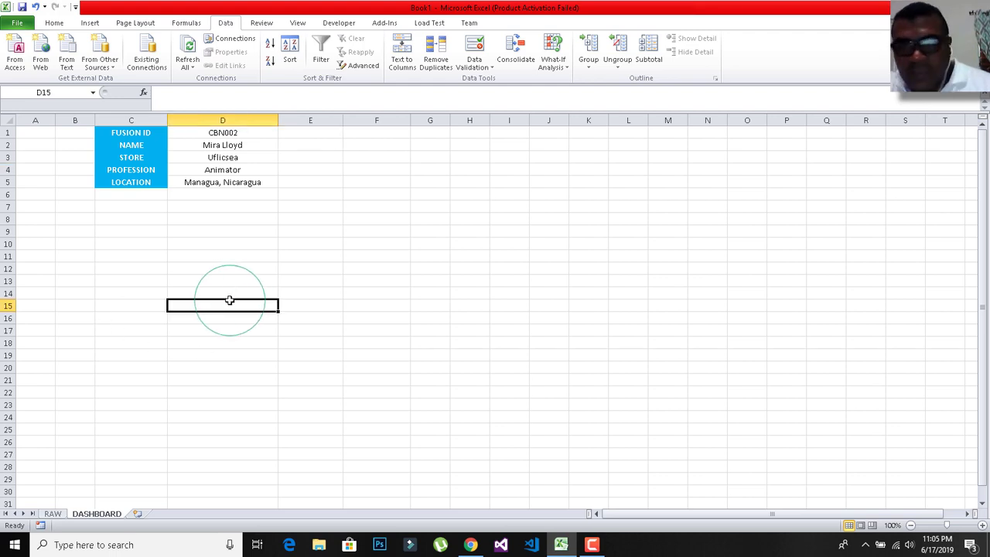
click(248, 131)
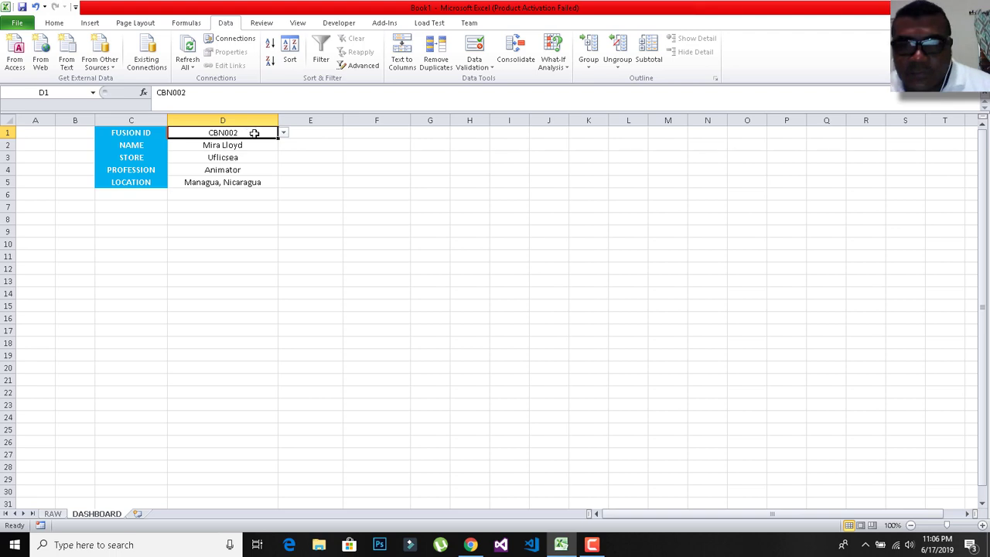
click(284, 133)
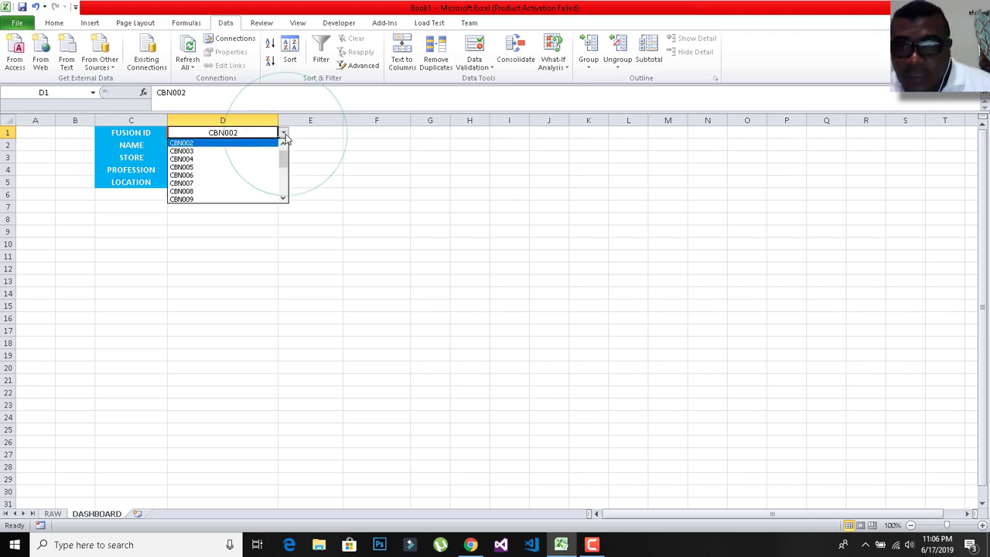
click(234, 160)
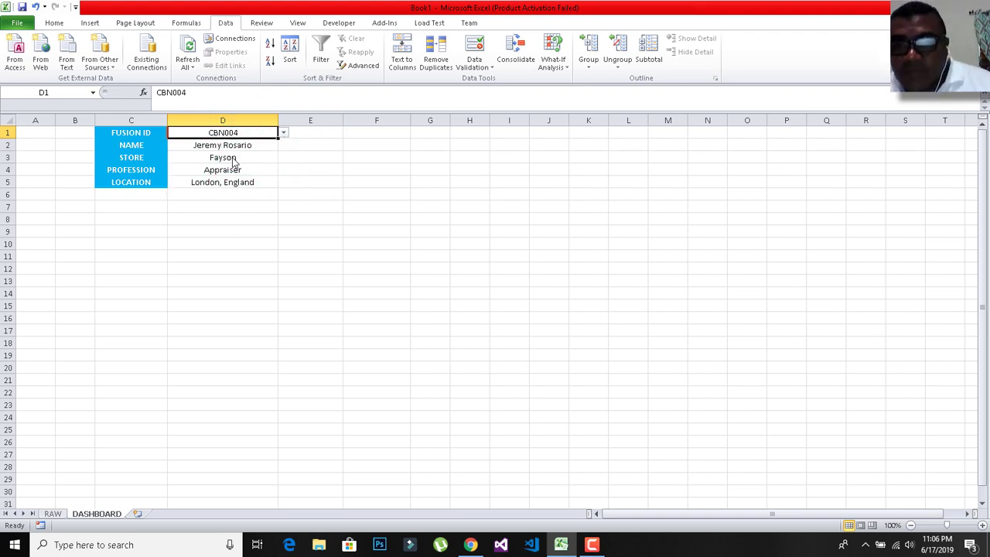
click(206, 230)
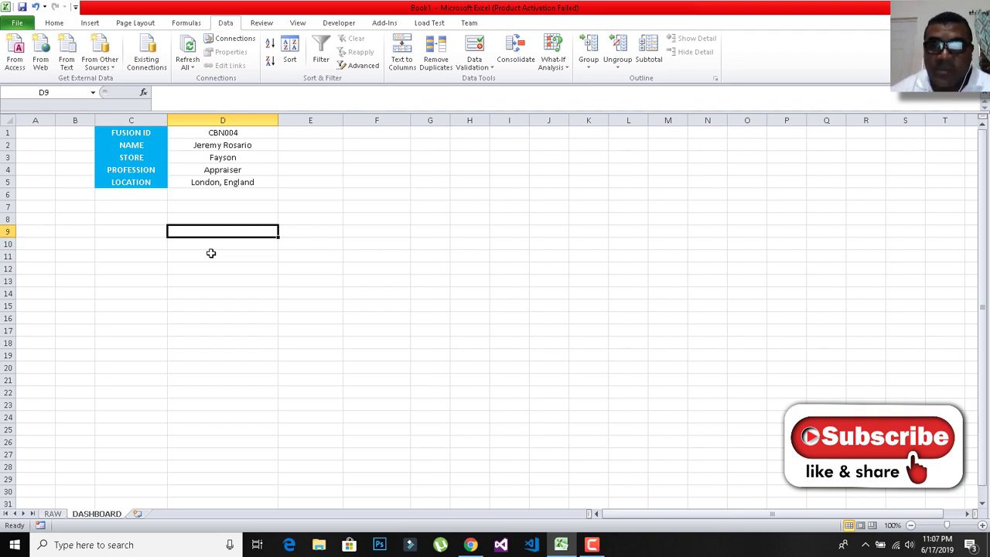
click(237, 275)
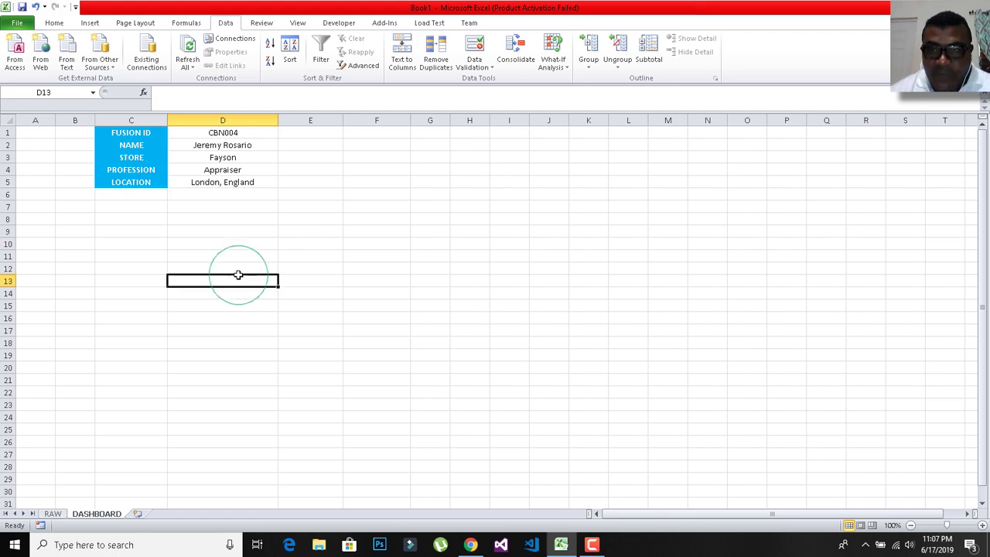